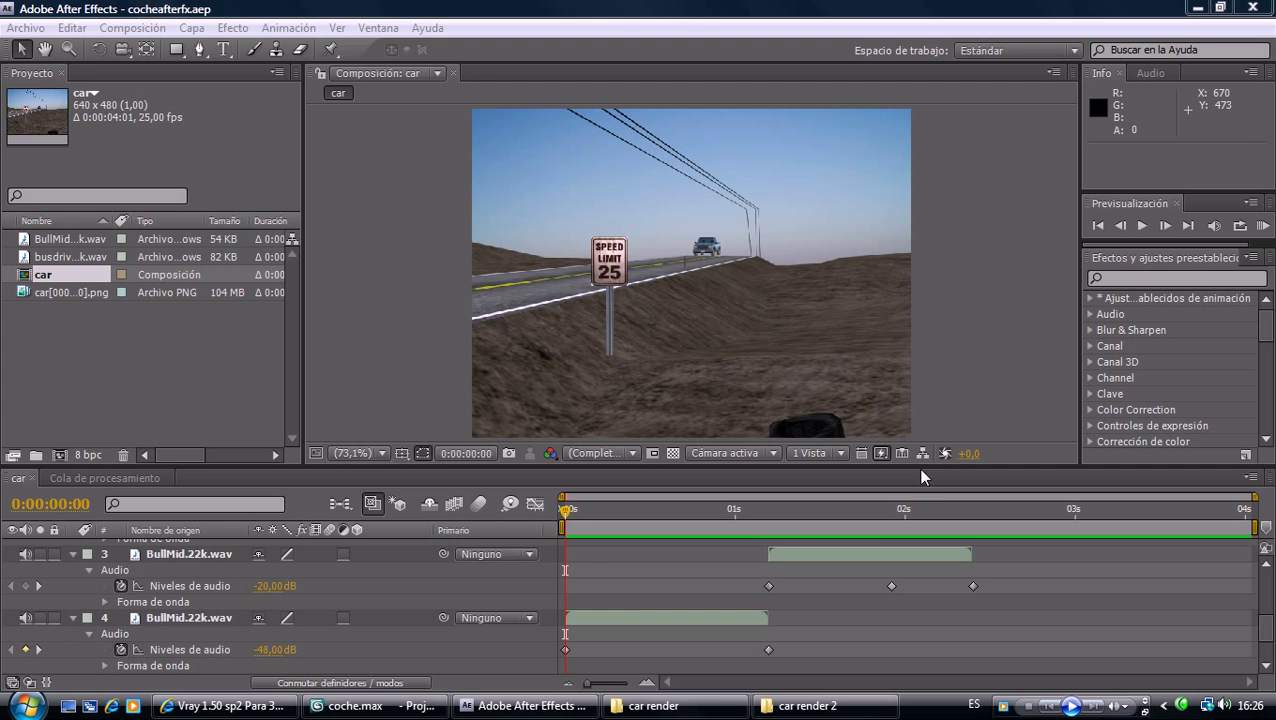
- Close the rendered frame and Render Setup windows, then scrub the car animation back to frame 0
click(344, 681)
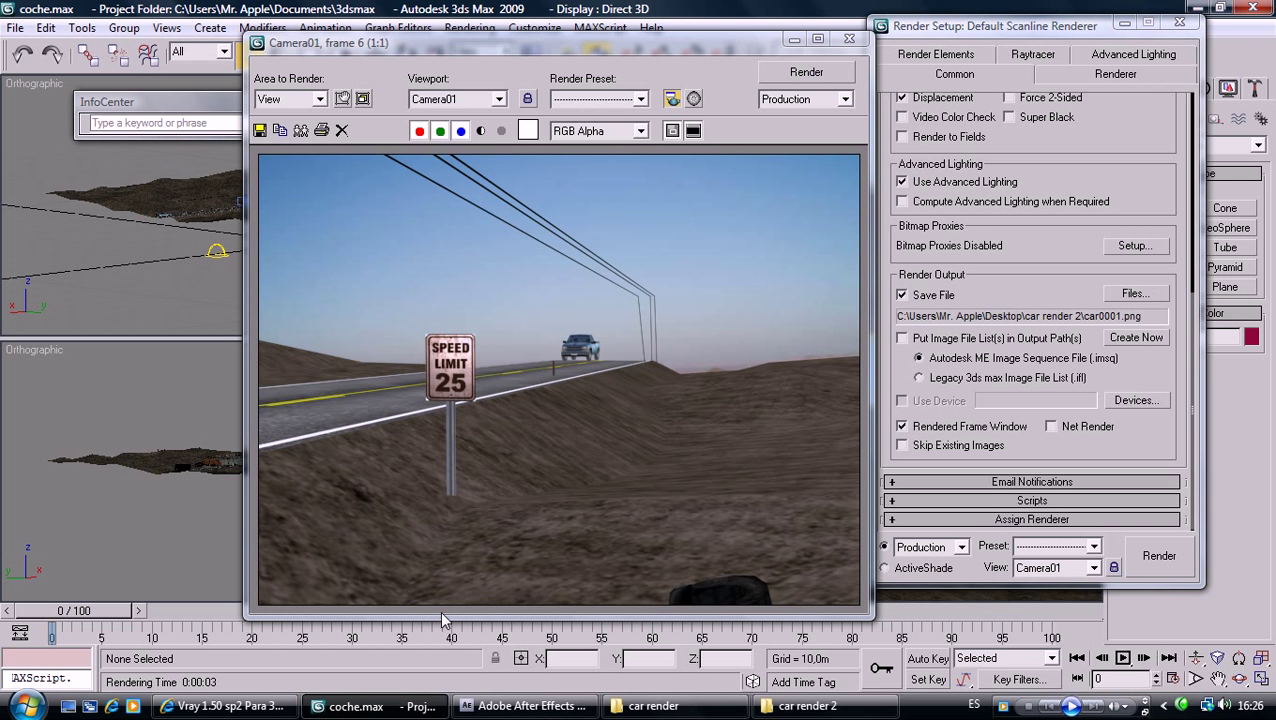
click(849, 38)
click(1180, 22)
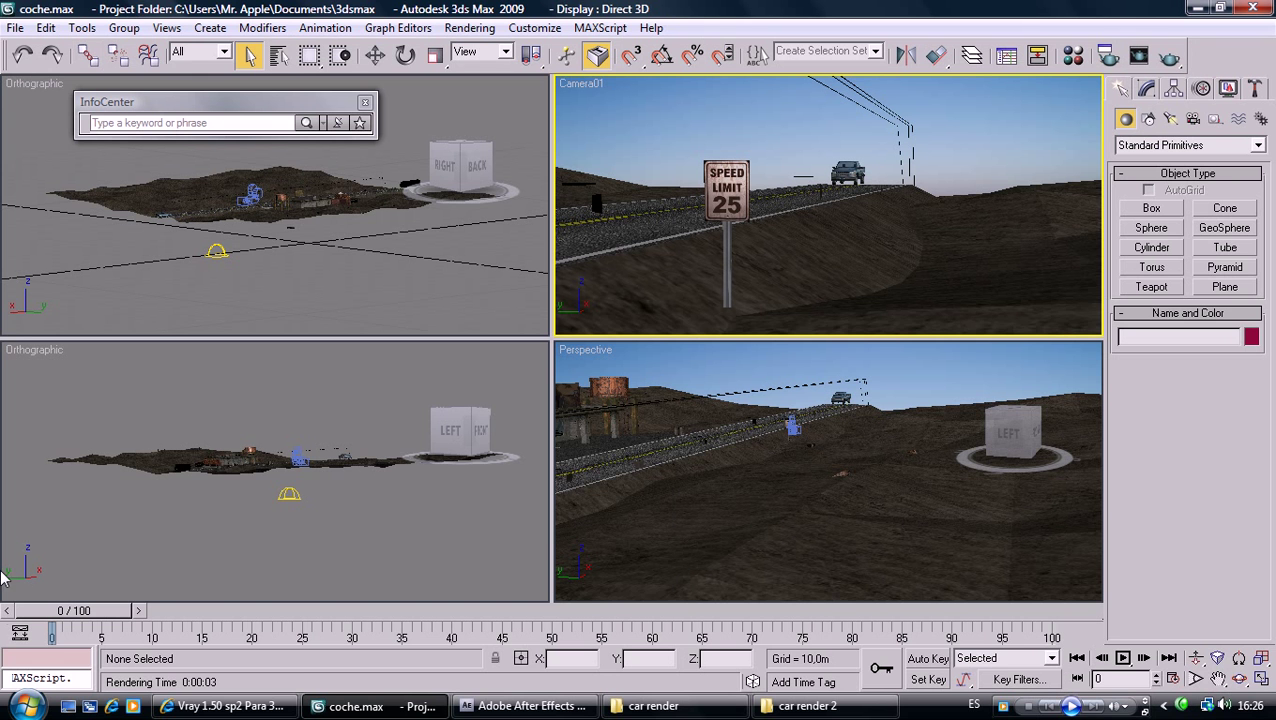
mouse_move(60, 625)
mouse_down()
mouse_move(603, 625)
mouse_move(55, 632)
mouse_up()
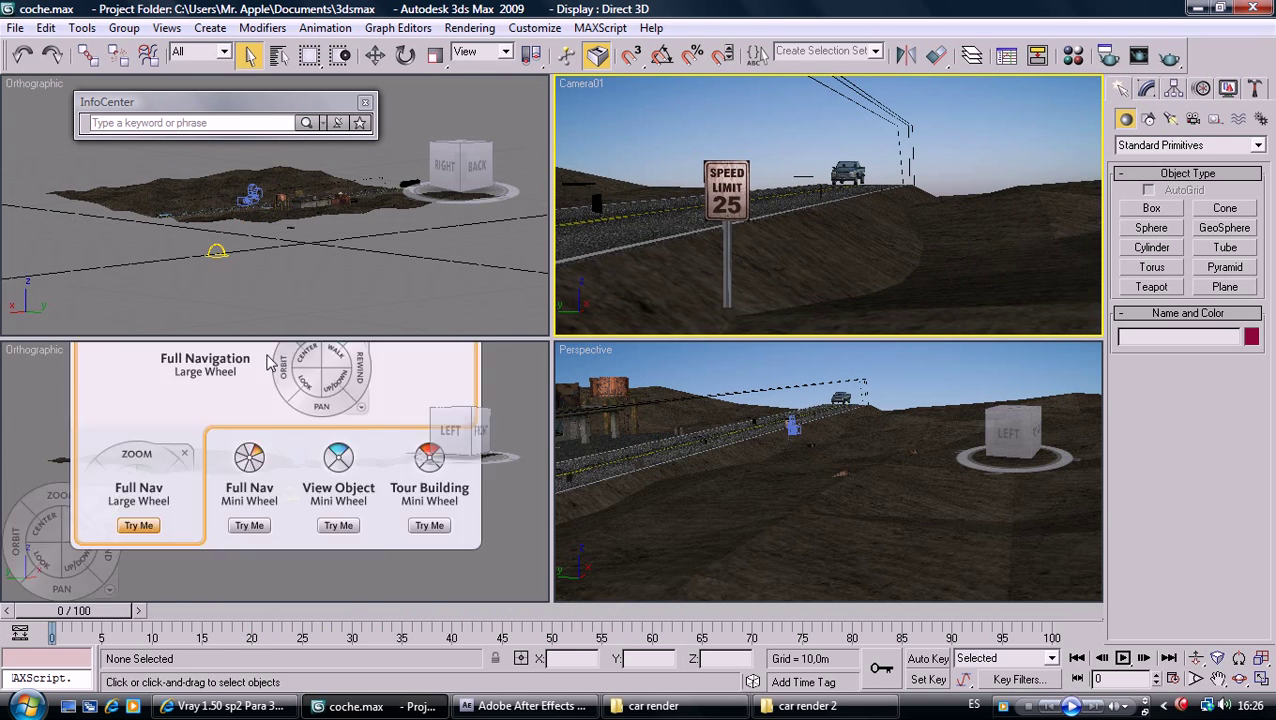
key(shift+w)
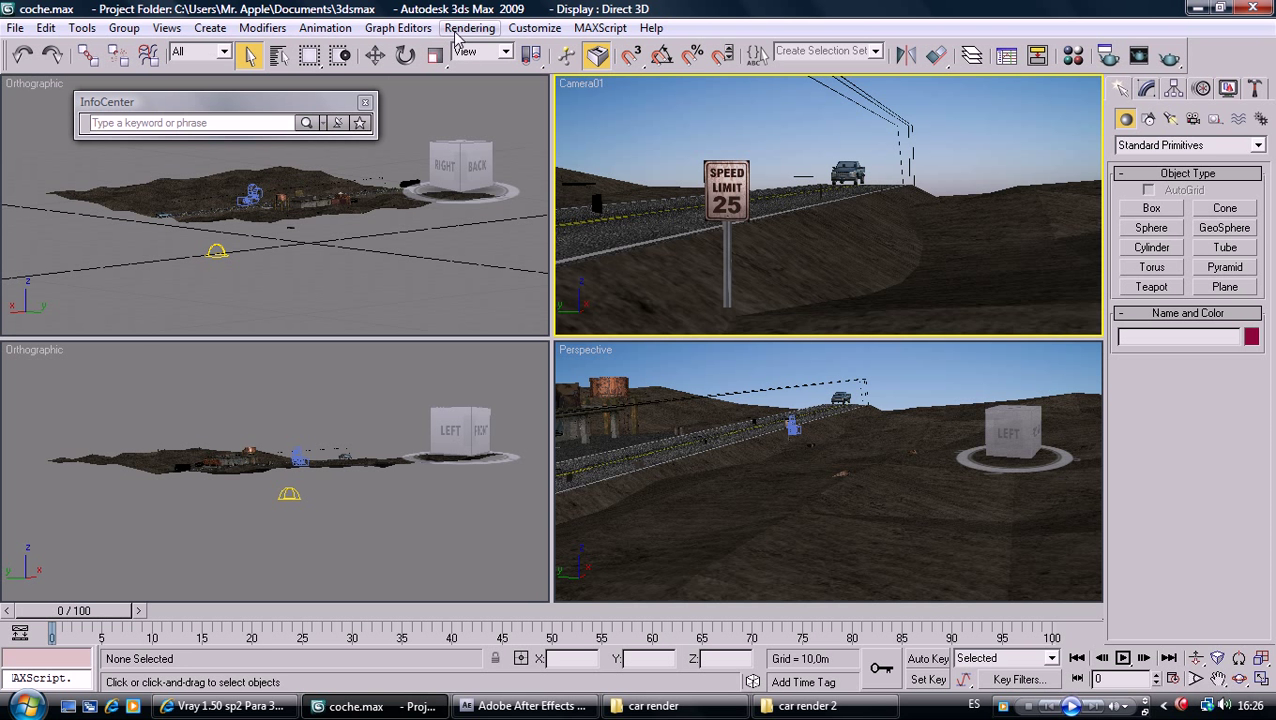
- Open Render Setup and confirm frame range 0–100 with custom 640×480 output size
click(490, 30)
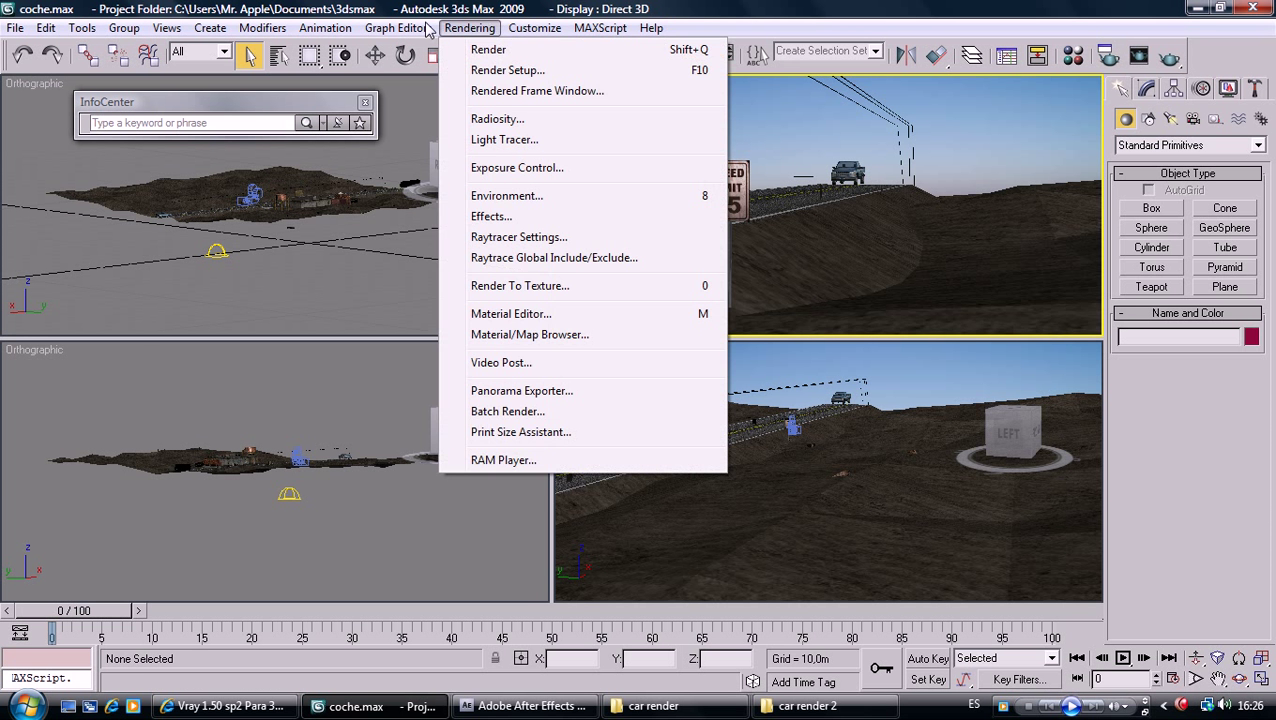
click(486, 72)
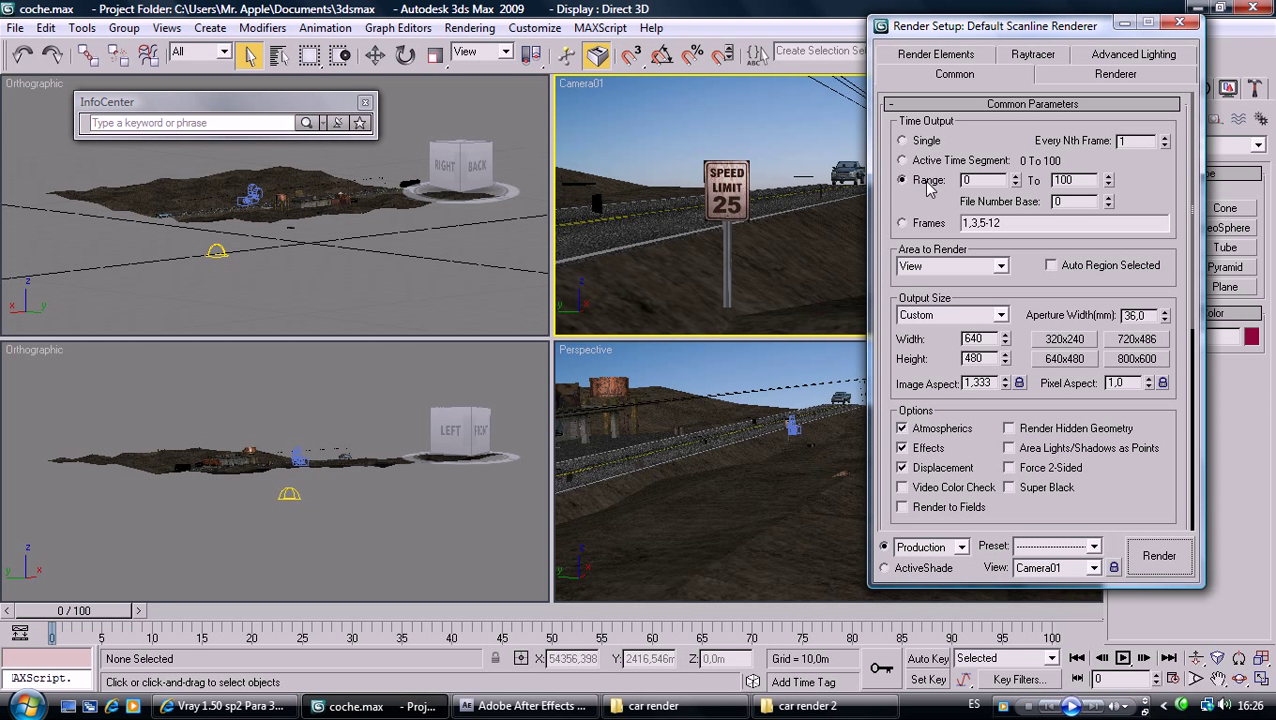
click(977, 180)
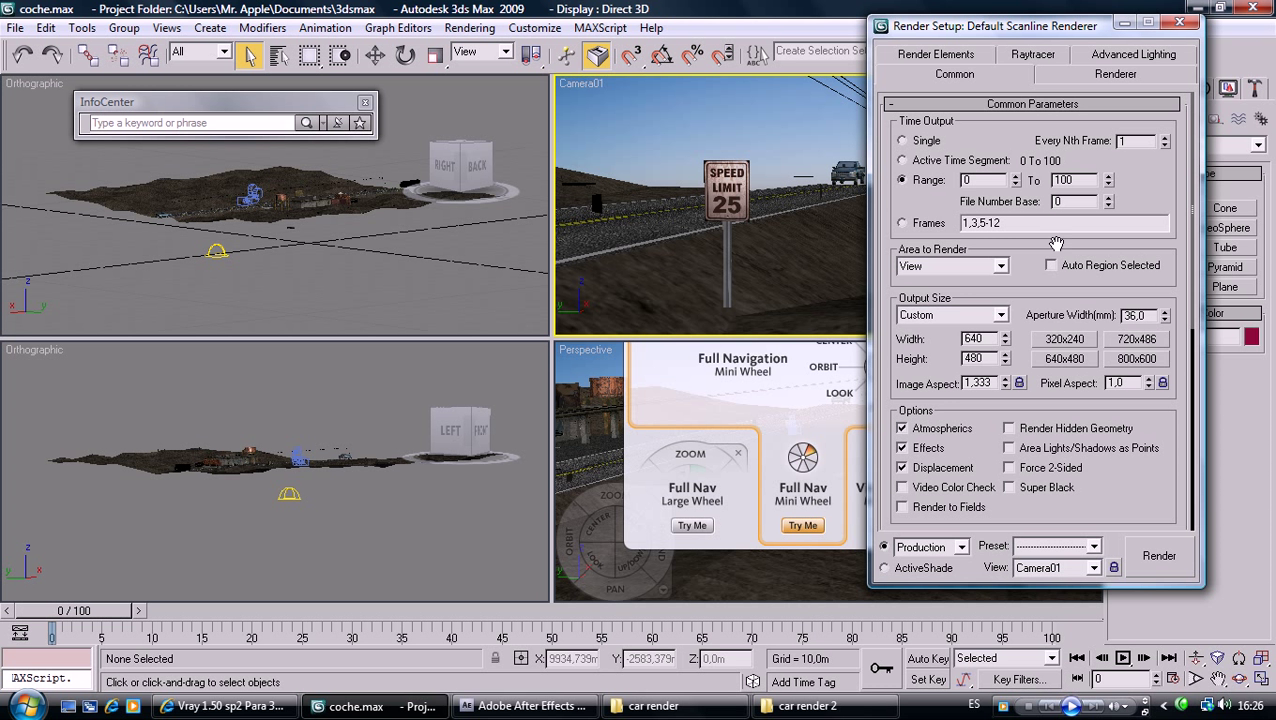
click(999, 315)
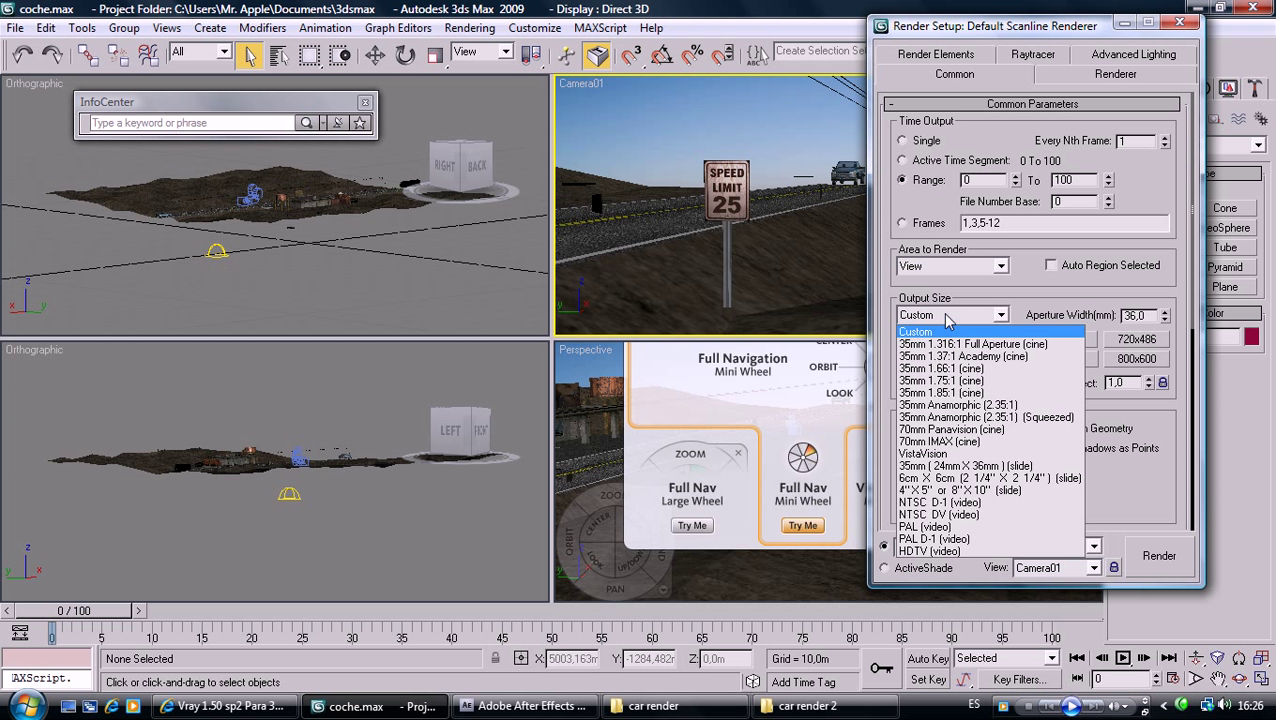
click(948, 317)
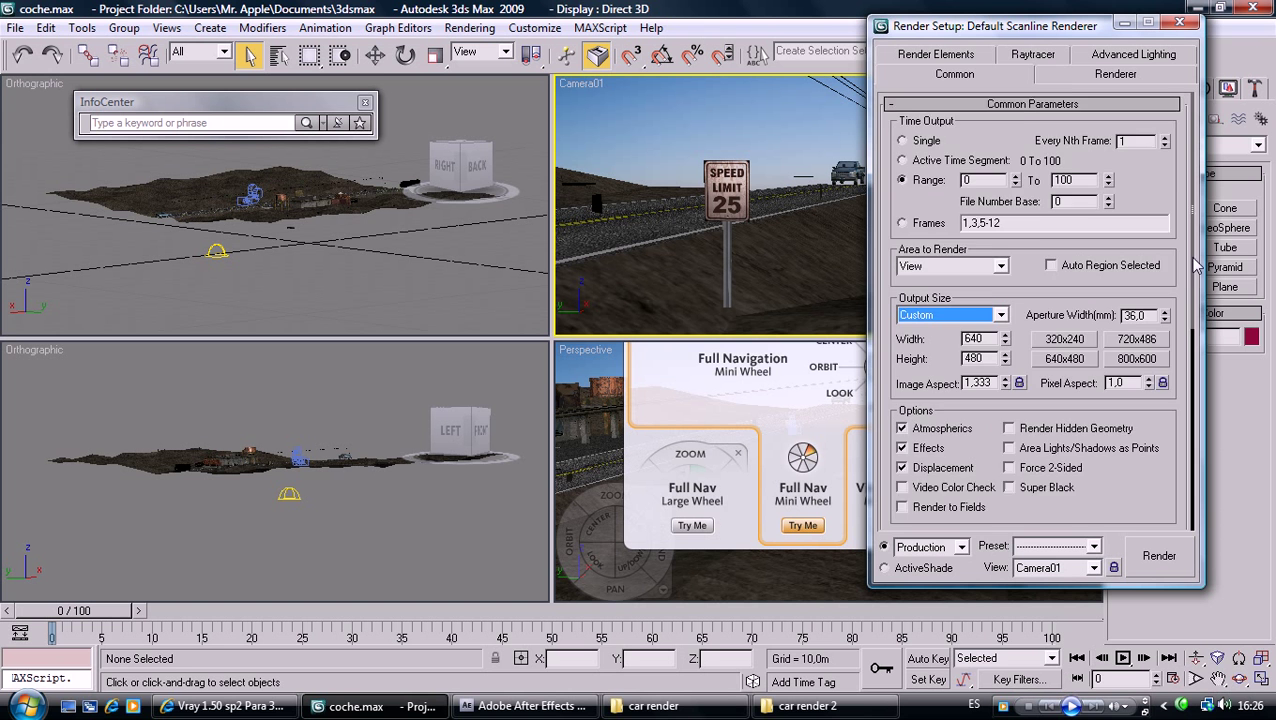
scroll(1197, 265, down, 1)
scroll(1197, 265, down, 3)
scroll(1197, 265, down, 2)
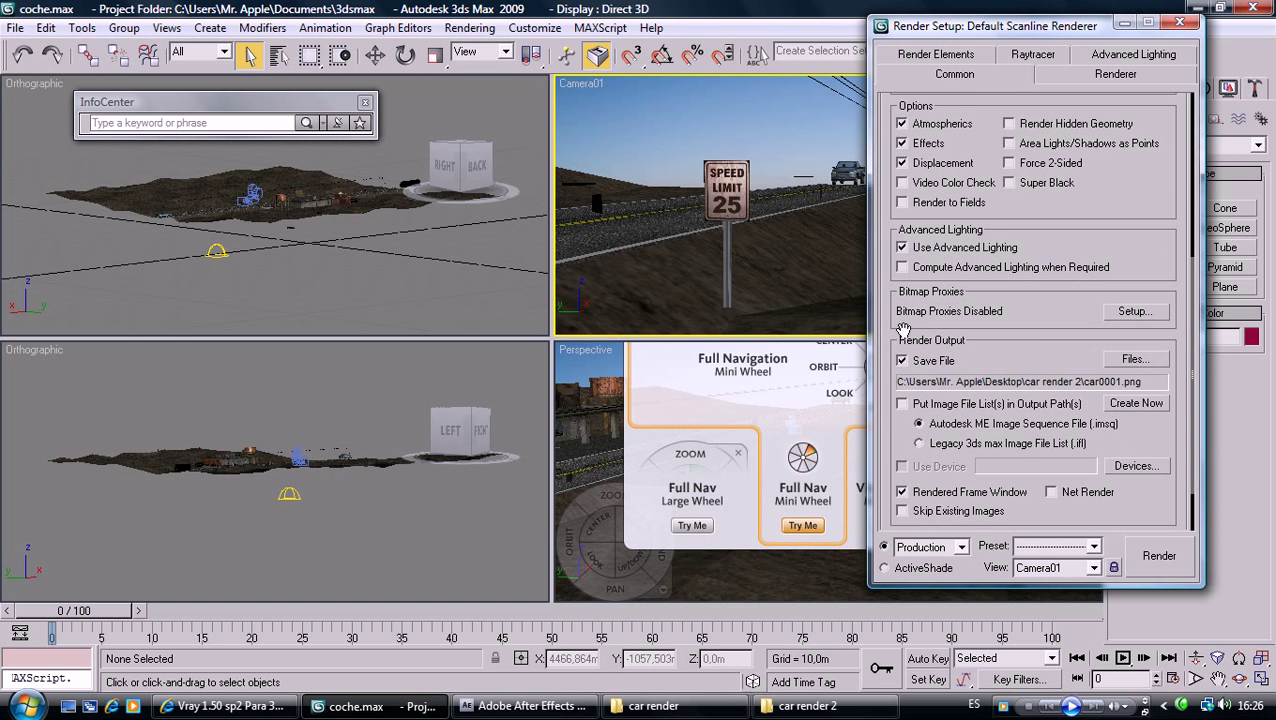
- Set the render output file to car0000.png as PNG Image File and save it
click(1134, 358)
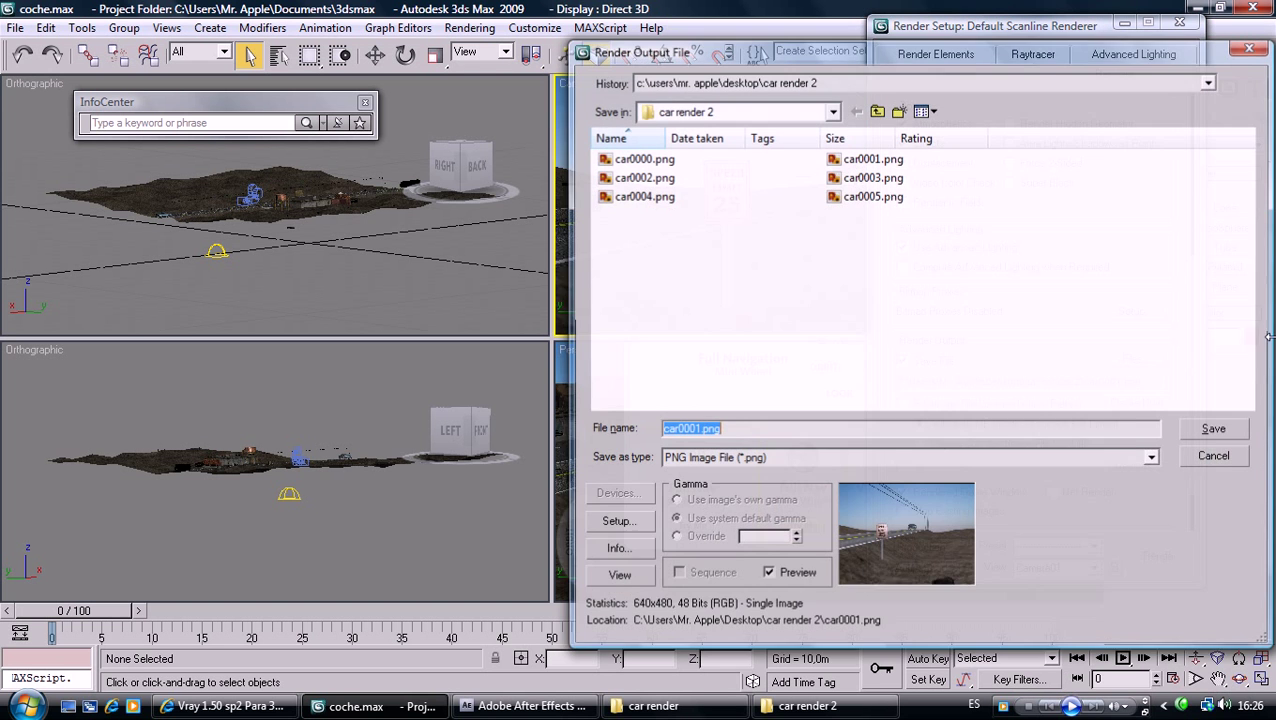
click(712, 256)
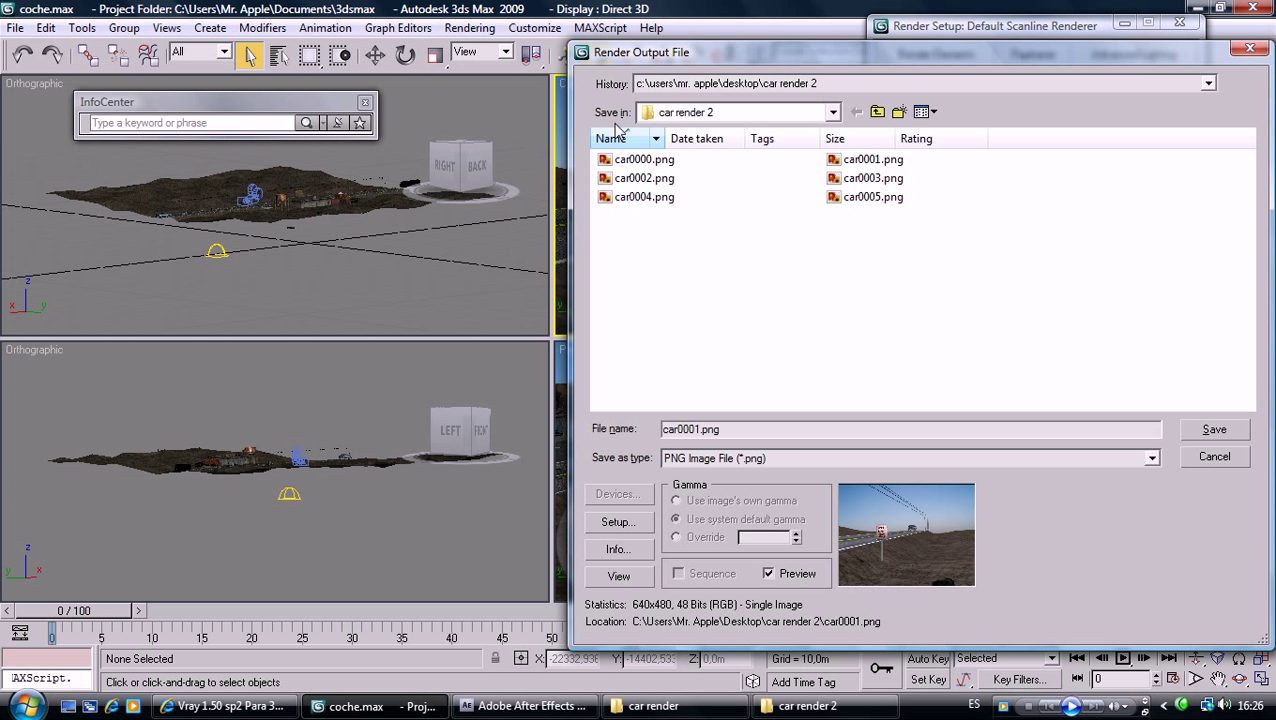
click(635, 160)
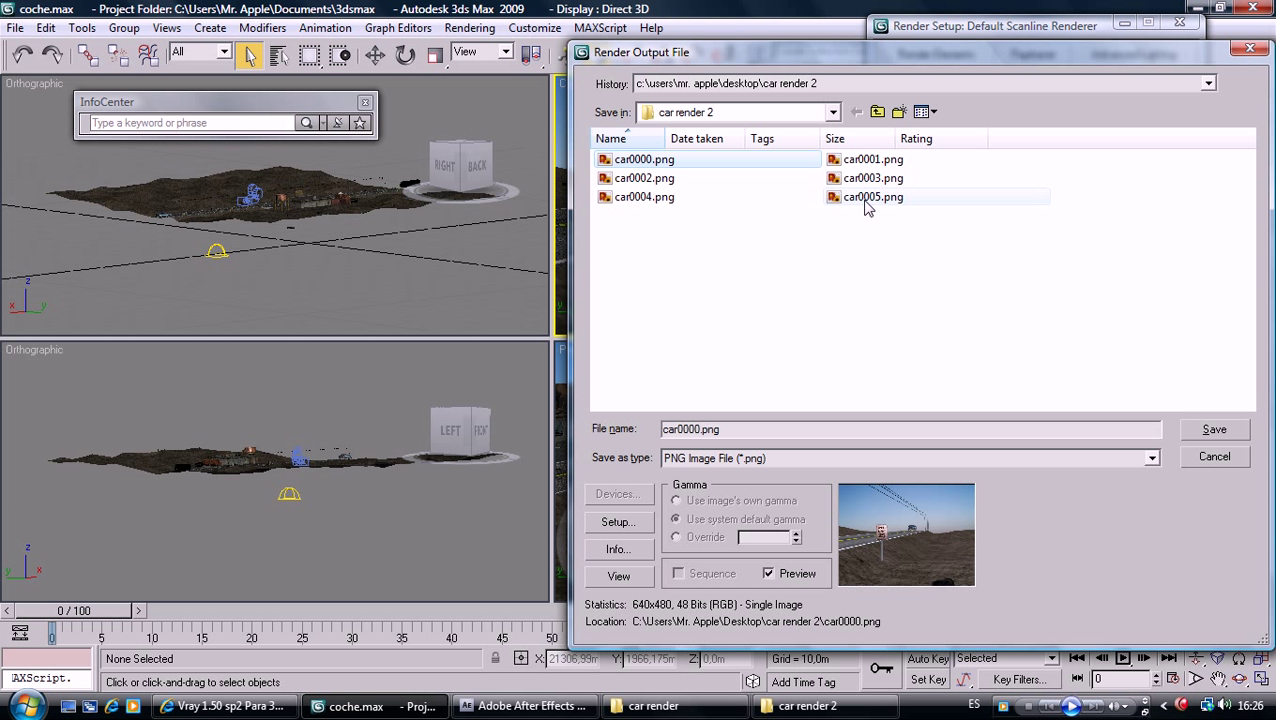
click(866, 199)
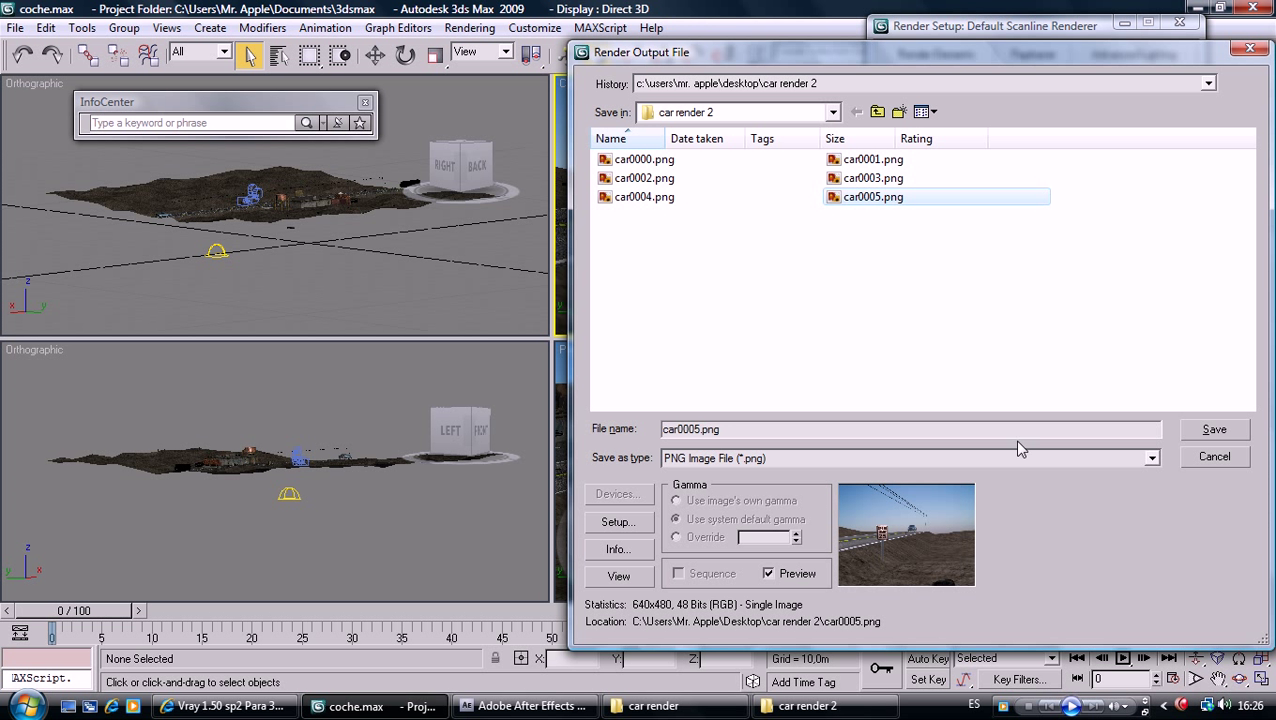
click(645, 160)
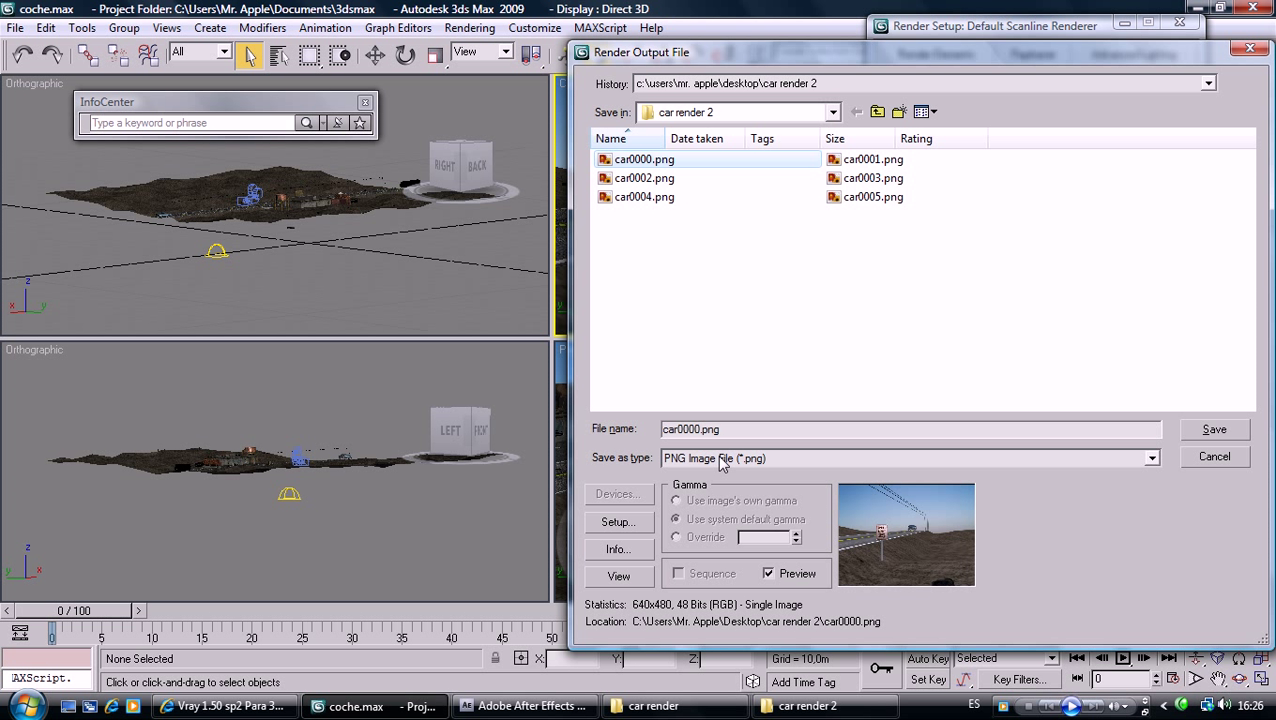
click(757, 465)
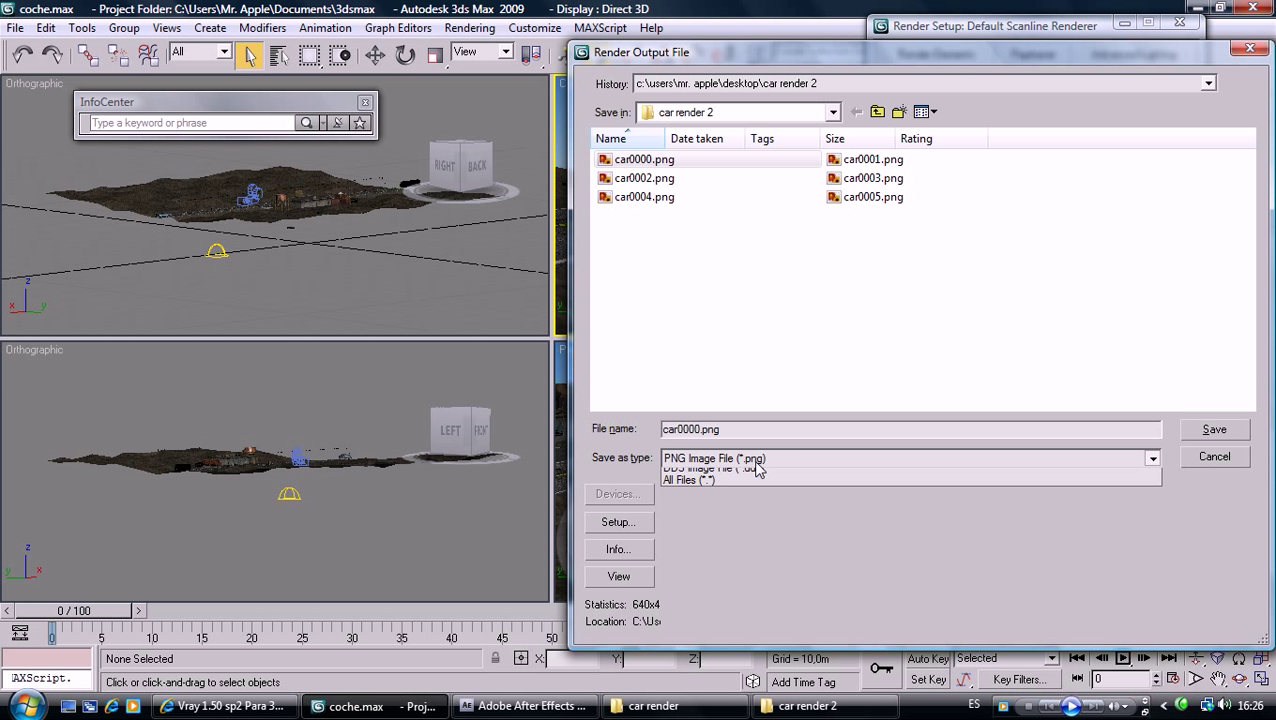
click(741, 471)
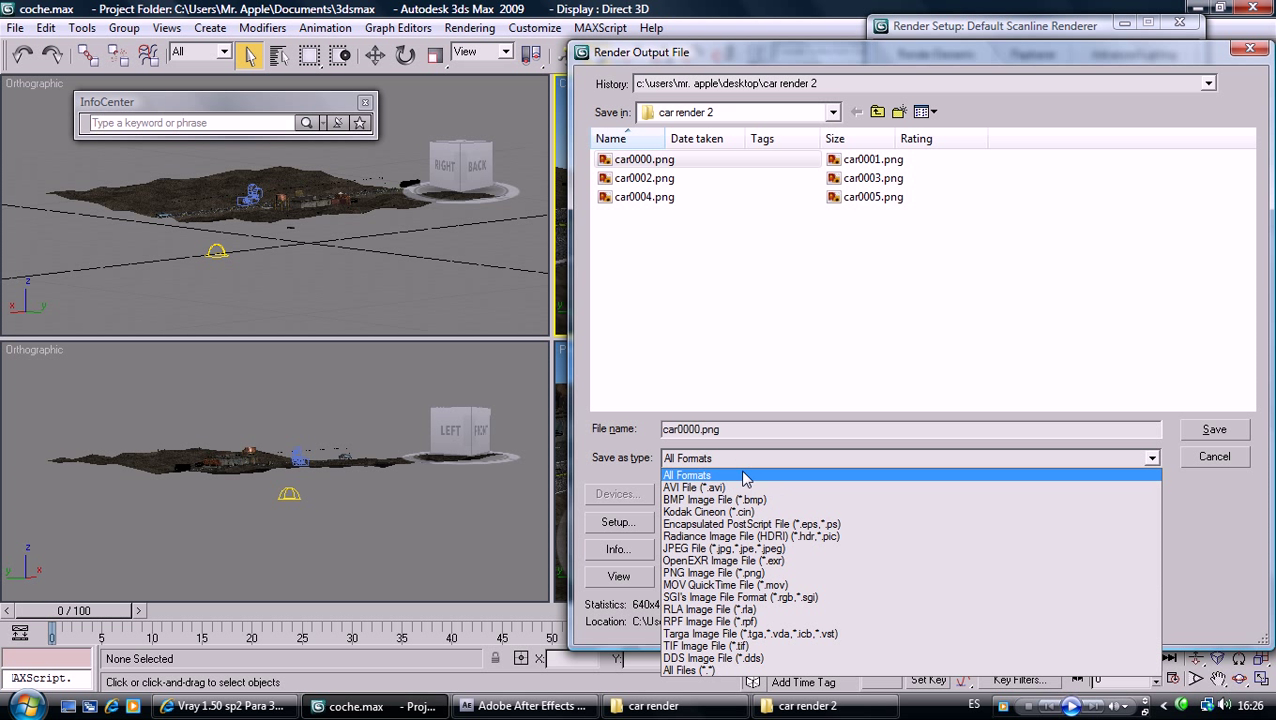
click(737, 576)
click(1212, 430)
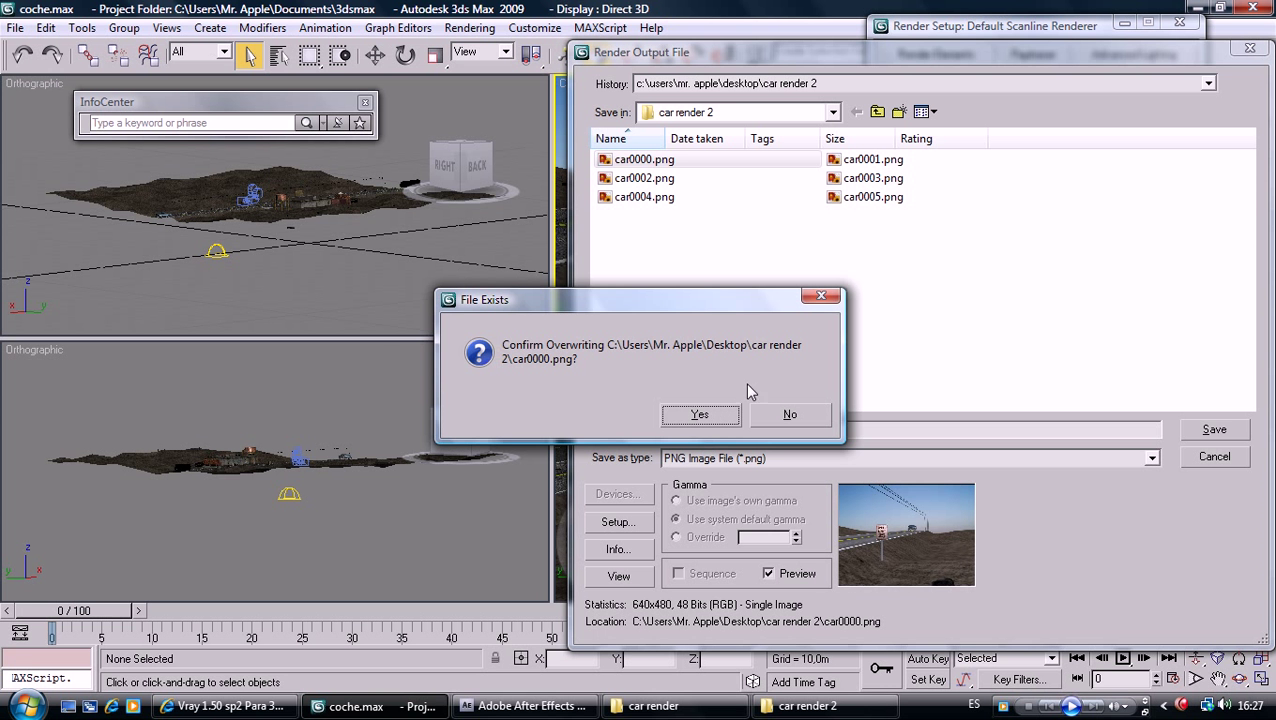
- Confirm overwriting car0000.png, keep Camera01 as the rendered view, and launch the render
click(697, 417)
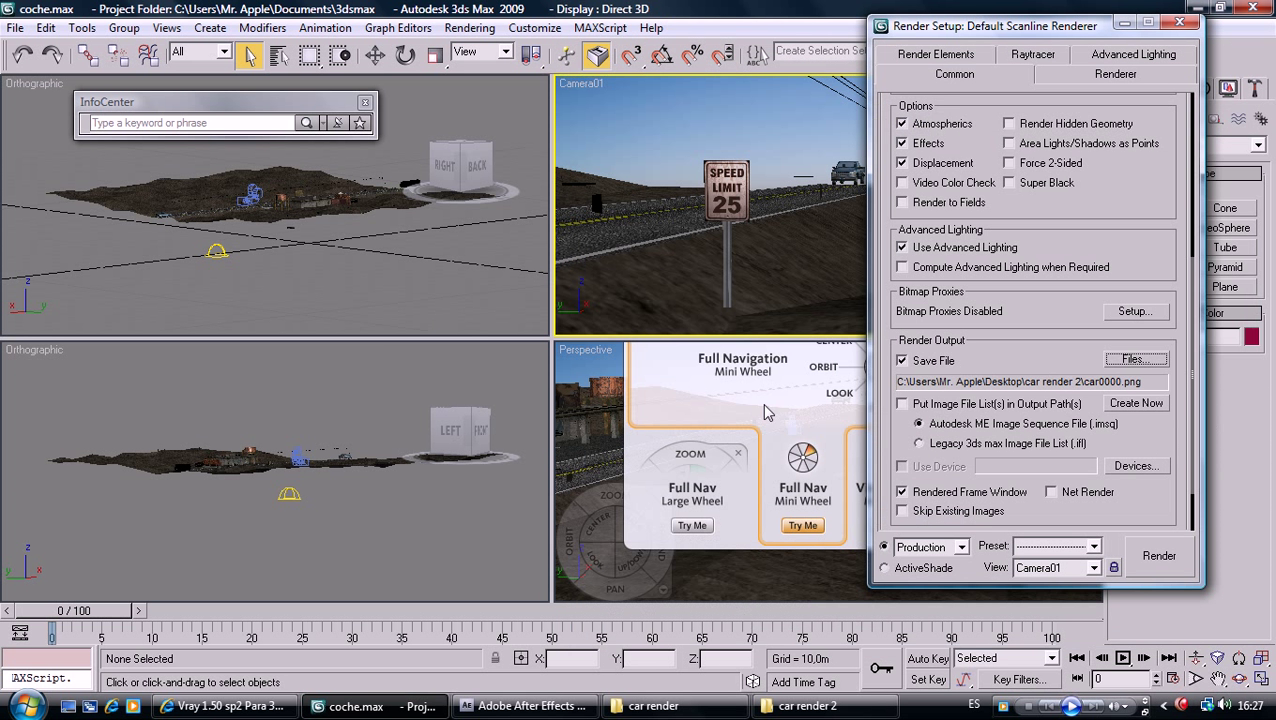
click(1060, 569)
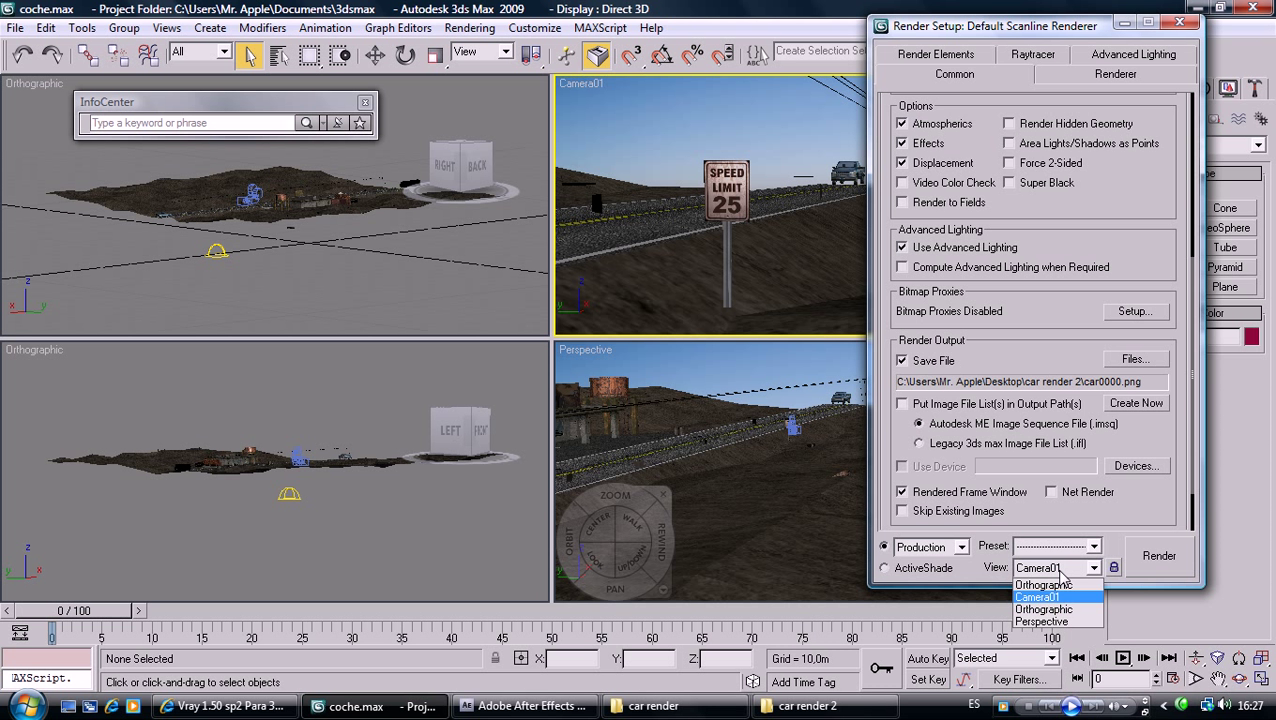
click(723, 296)
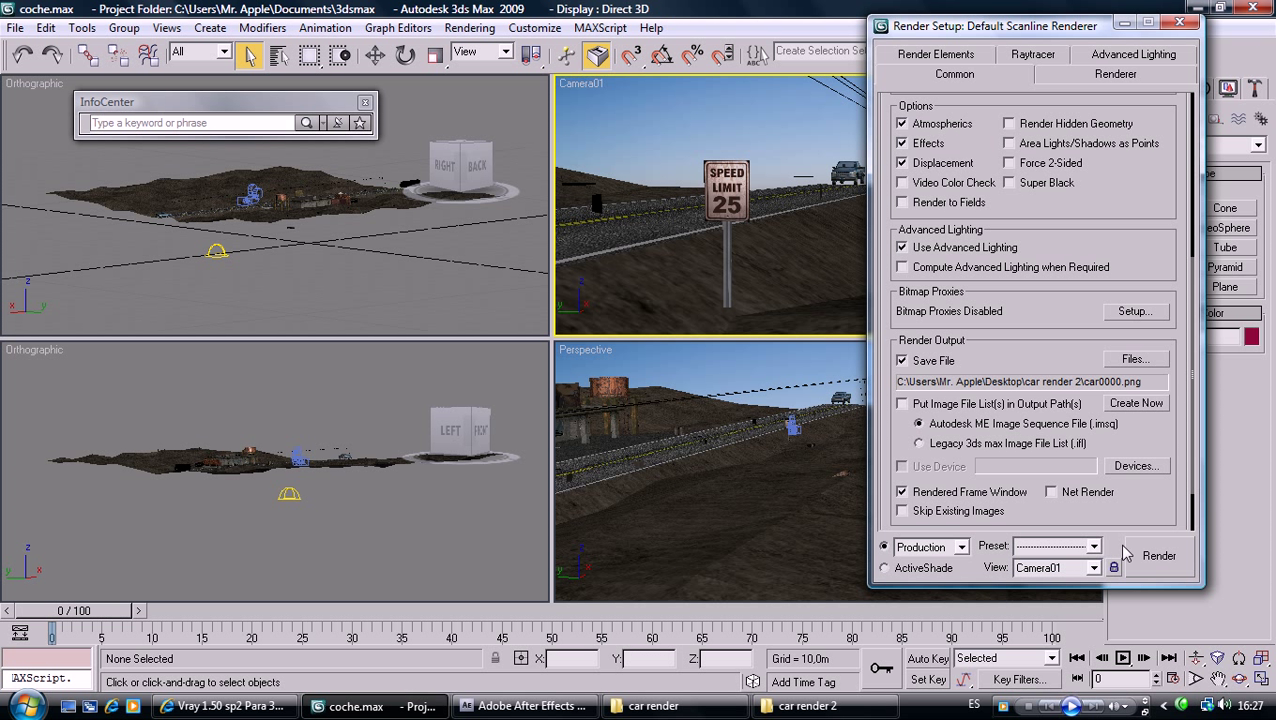
scroll(1193, 381, down, 2)
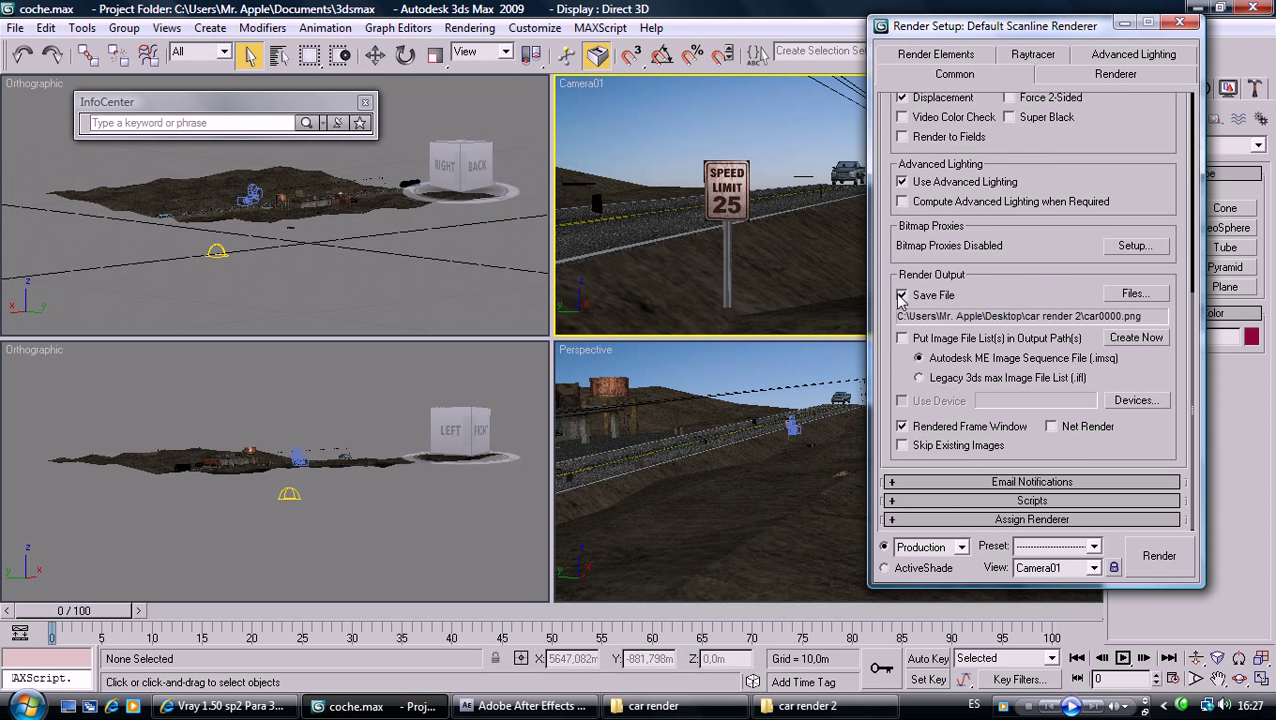
click(1158, 557)
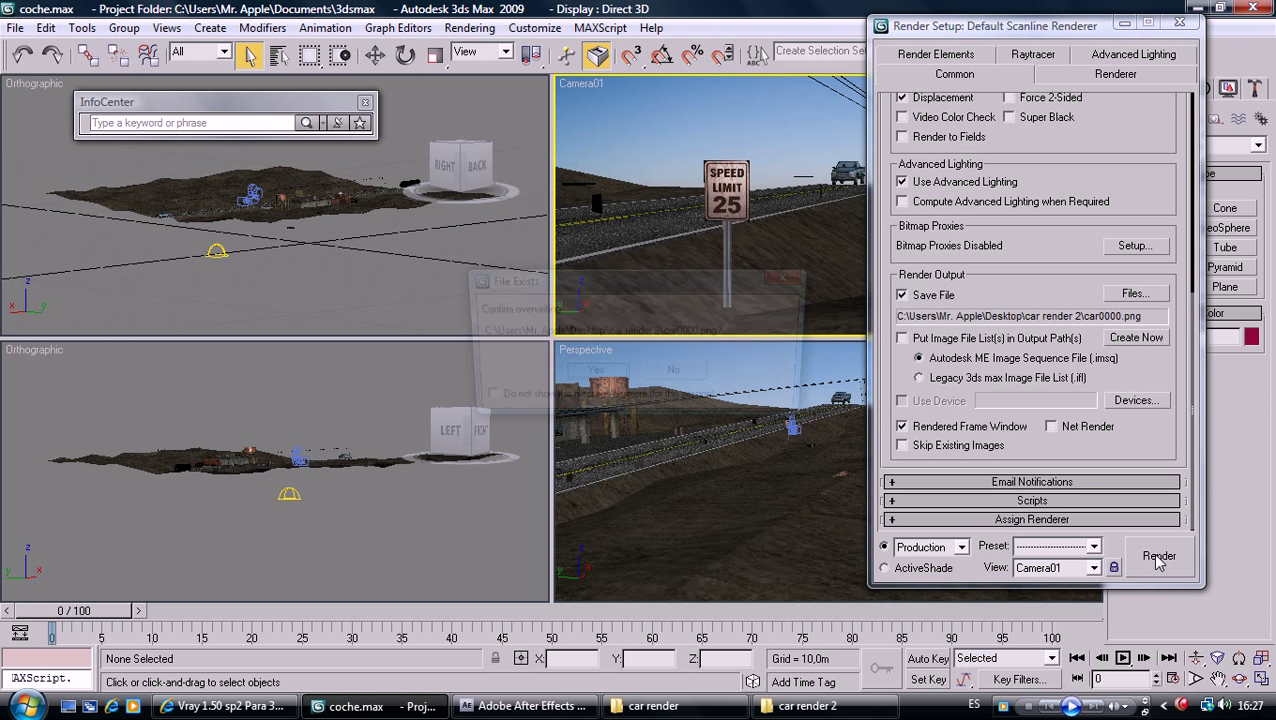
- Overwrite the existing frames, cancel the render after a few frames, and close the render windows
click(594, 375)
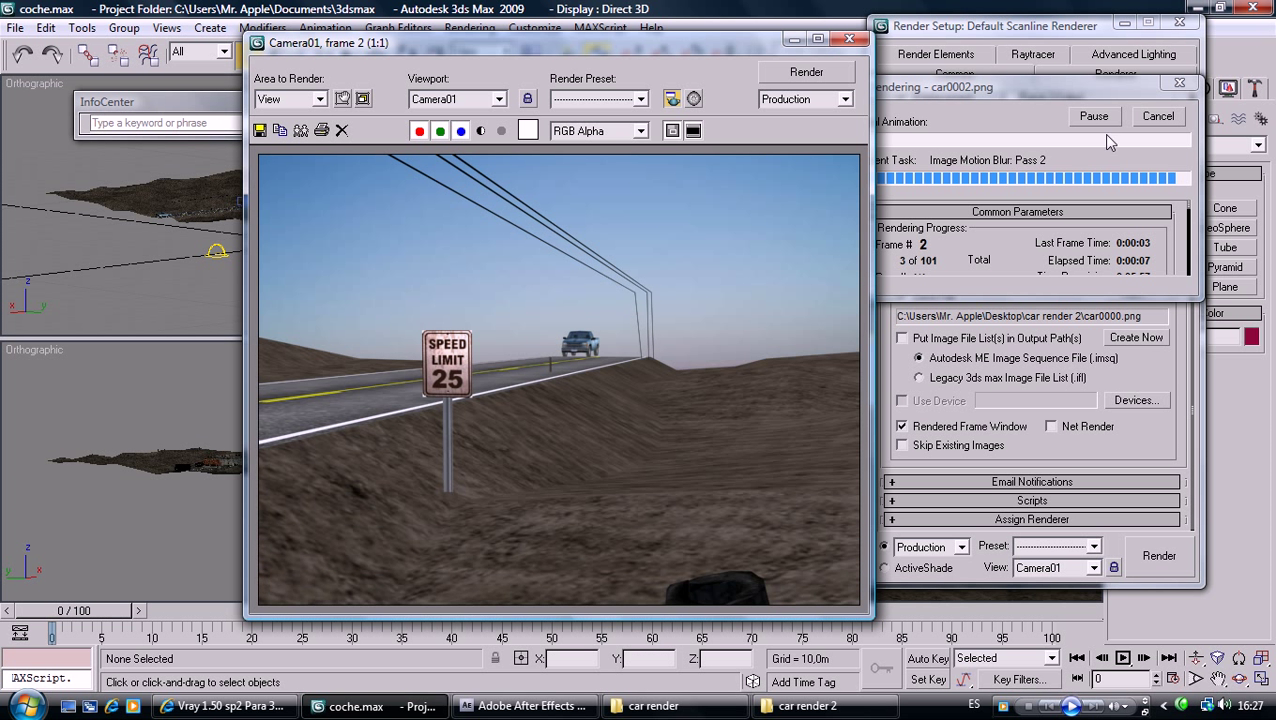
click(1145, 119)
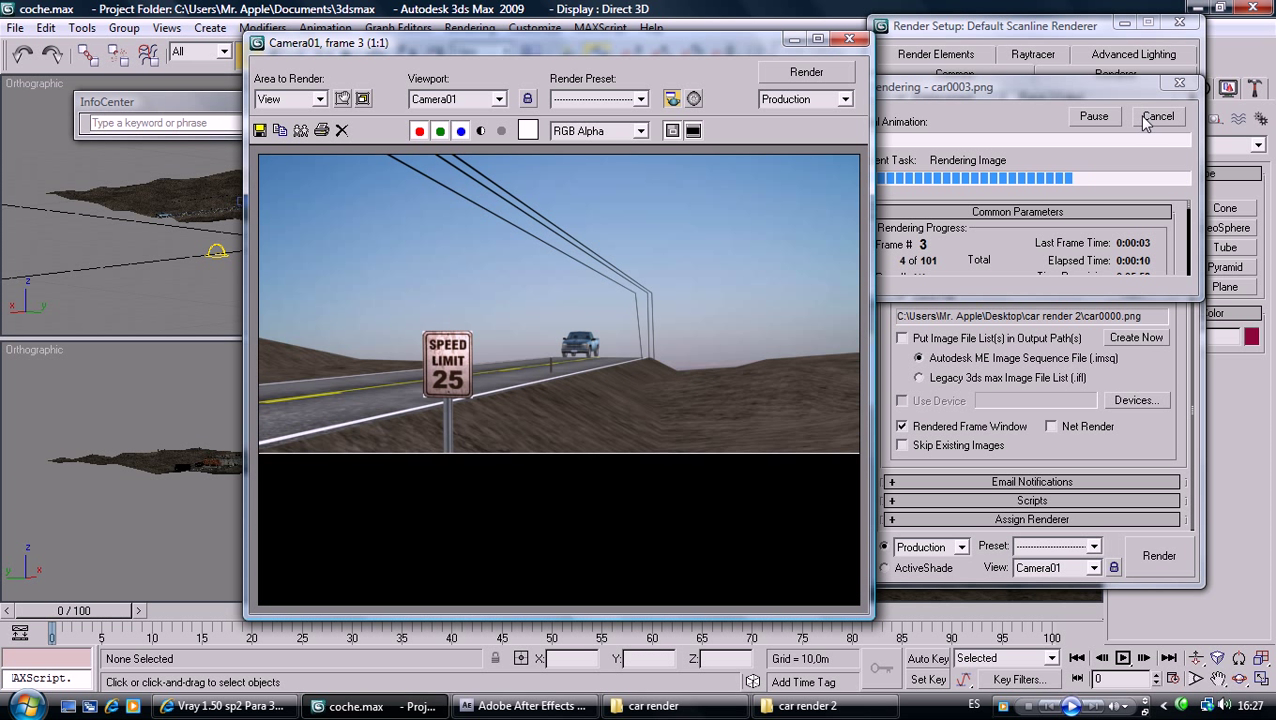
click(793, 39)
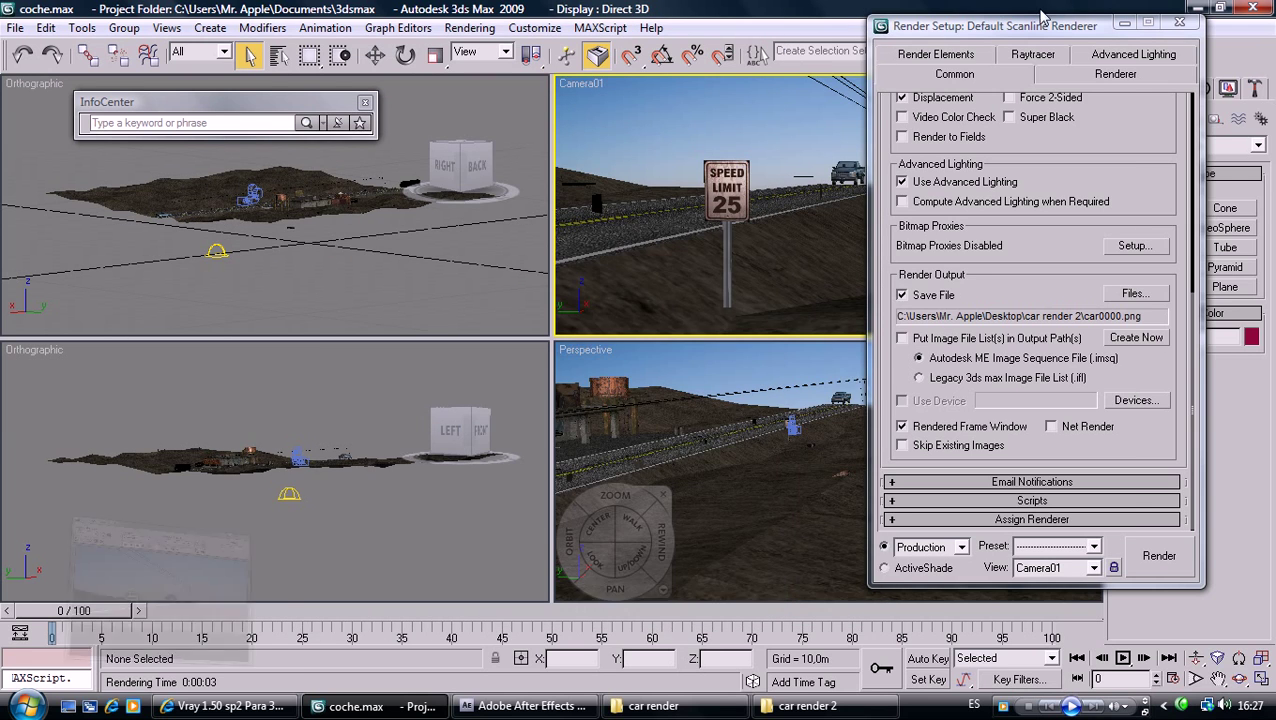
click(1125, 22)
- Minimize 3ds Max and After Effects, then open car0000.png from the car render folder
click(1196, 7)
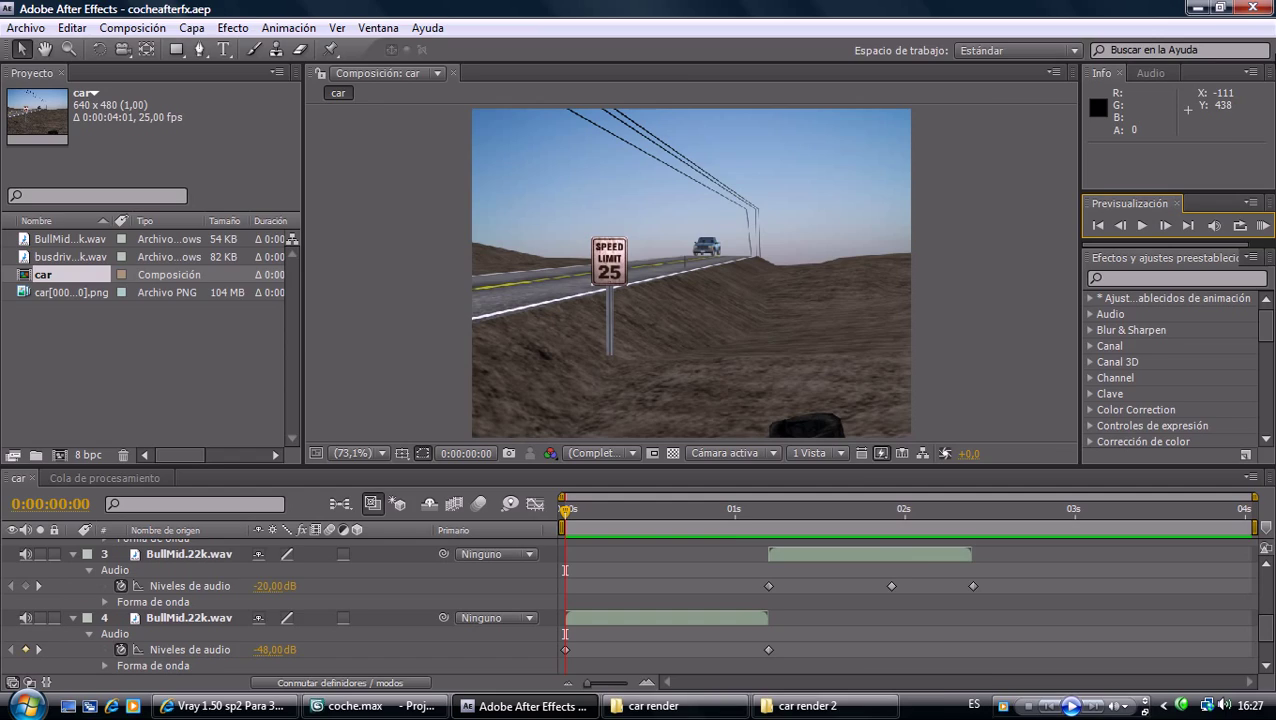
click(1193, 8)
double_click(34, 230)
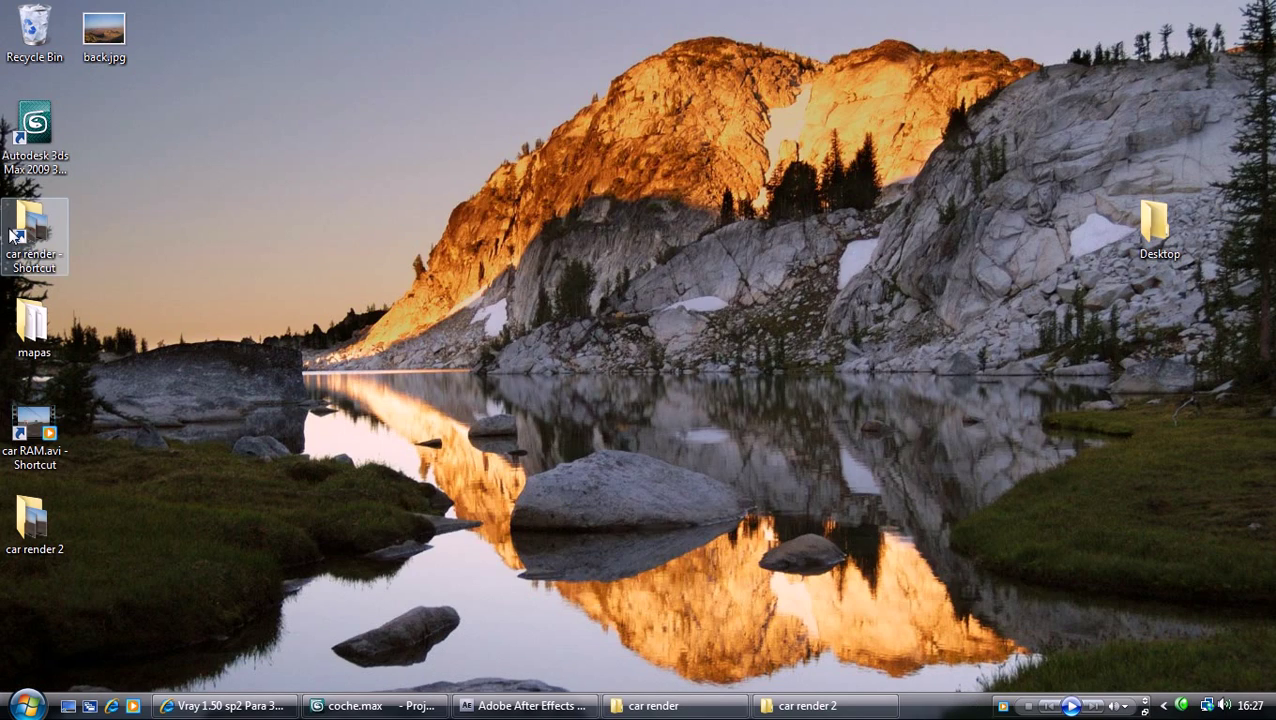
double_click(549, 202)
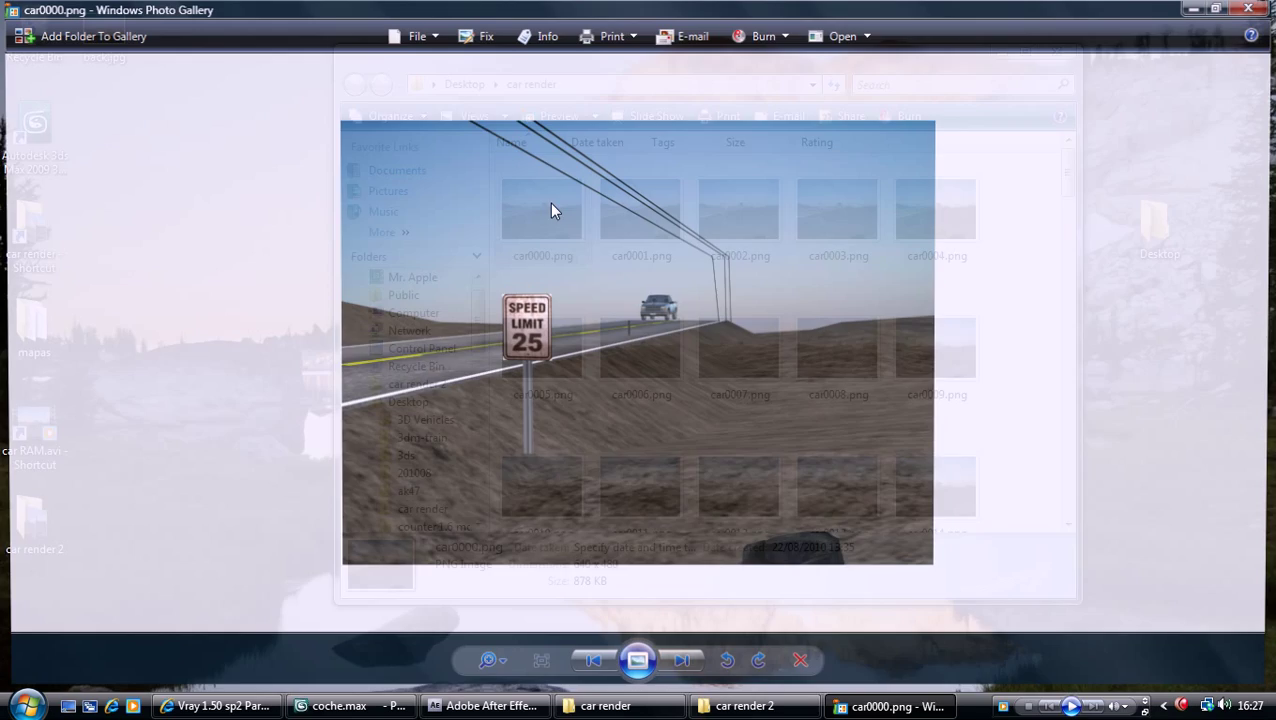
- Step through the next rendered frames, close Photo Gallery, and return to After Effects
key(Right)
key(Right)
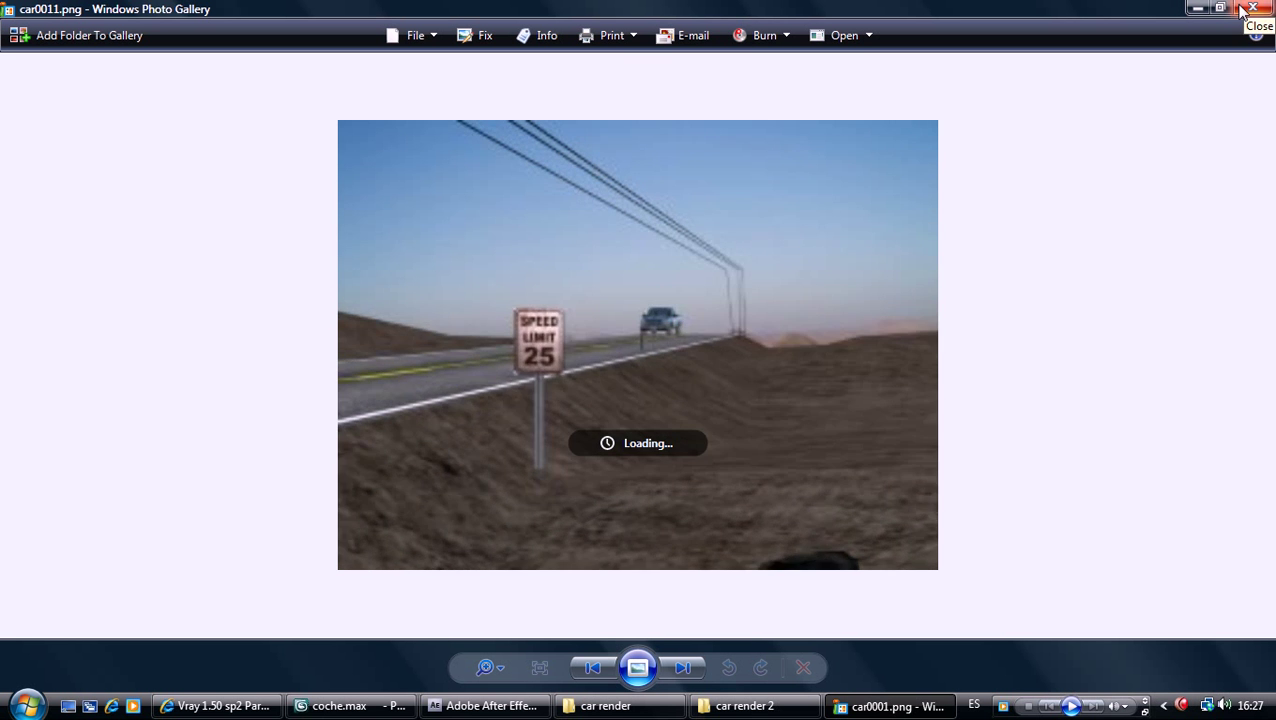
key(Right)
key(Right)
key(Right)
key(Right)
key(Right)
key(Right)
key(Right)
key(Right)
key(Right)
key(Right)
key(Right)
key(Right)
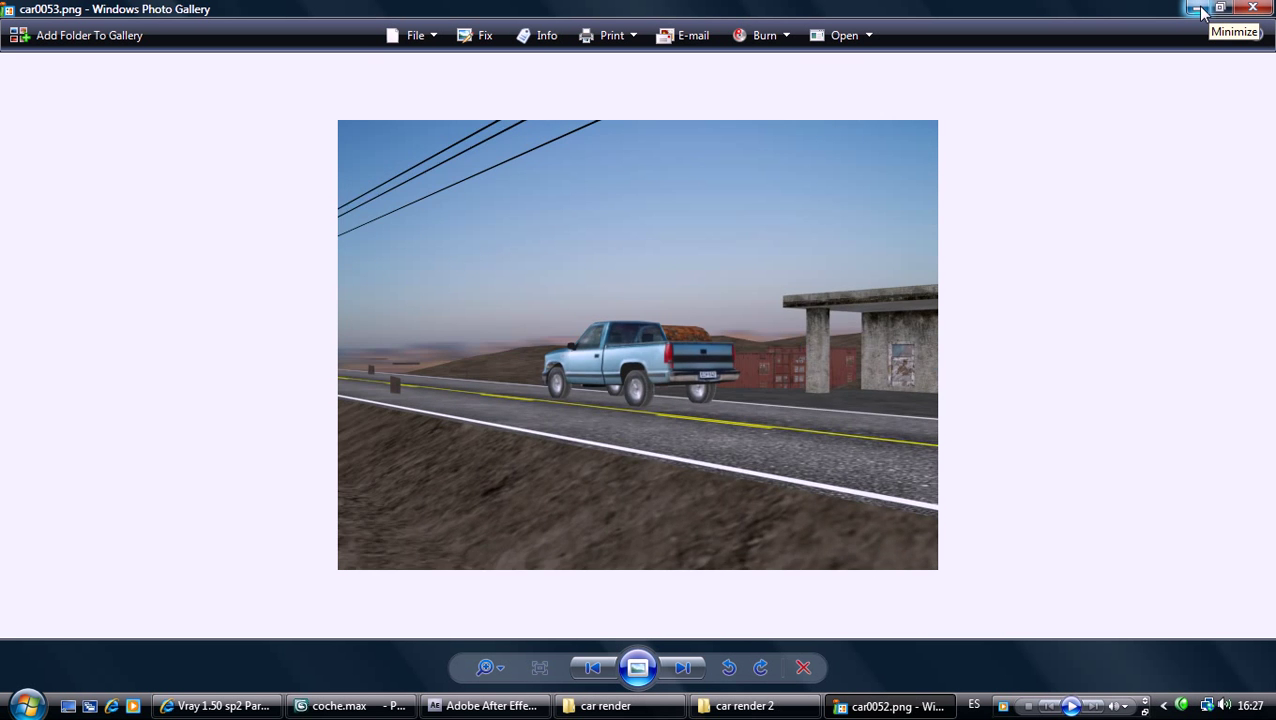
key(Right)
key(Right)
key(Right)
key(Right)
key(Right)
key(Right)
key(Right)
key(Right)
key(Right)
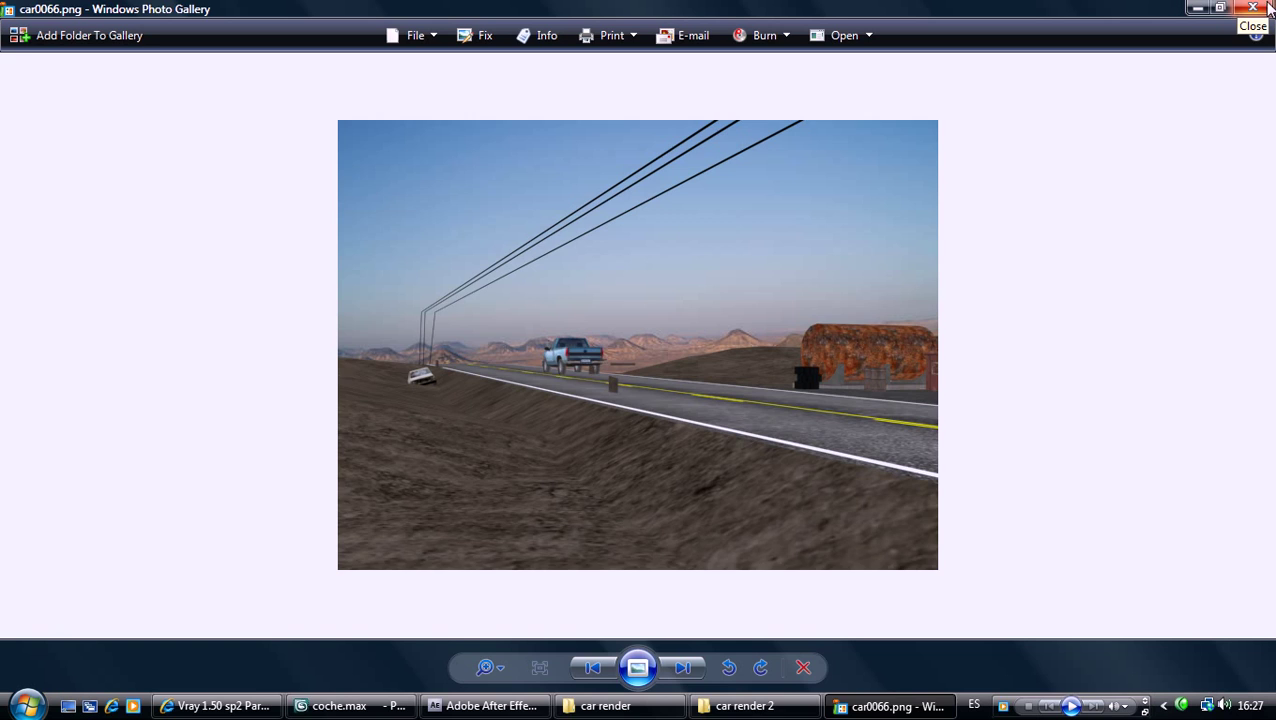
key(Right)
key(Right)
key(Right)
click(1249, 8)
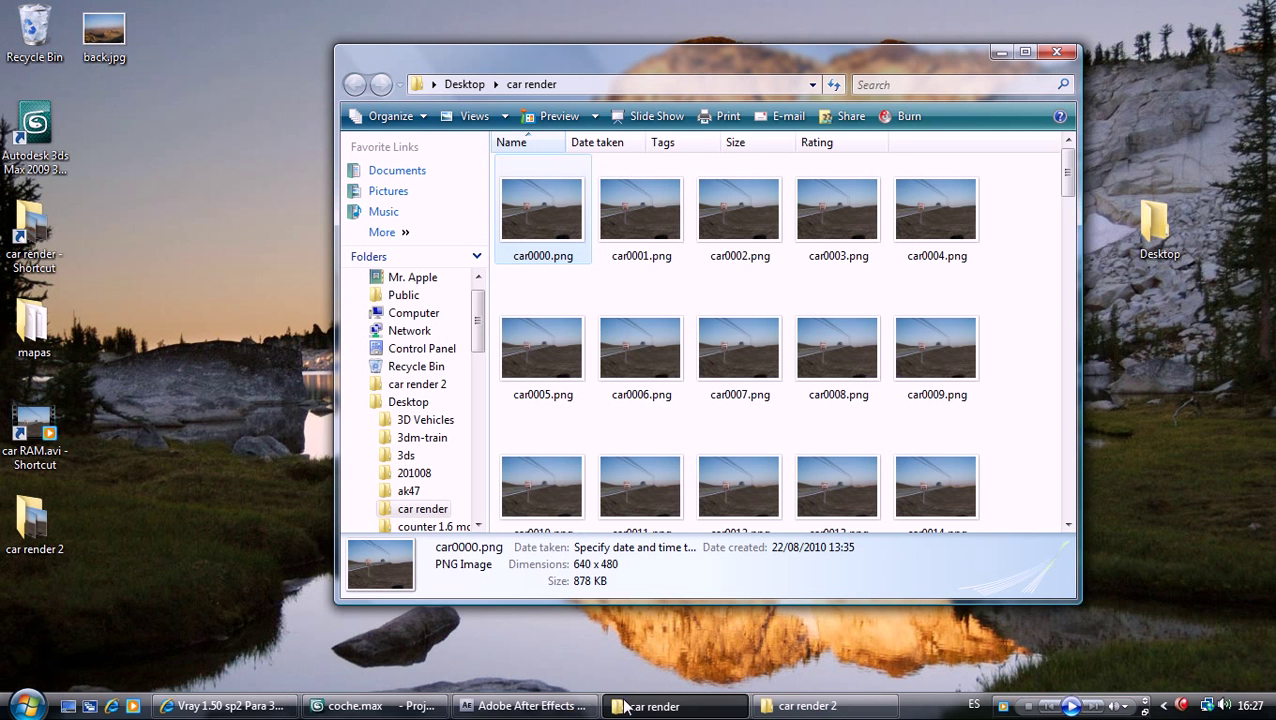
click(520, 705)
- Start a new project and import car0000.png as the PNG sequence car[0000-0100].png
click(20, 30)
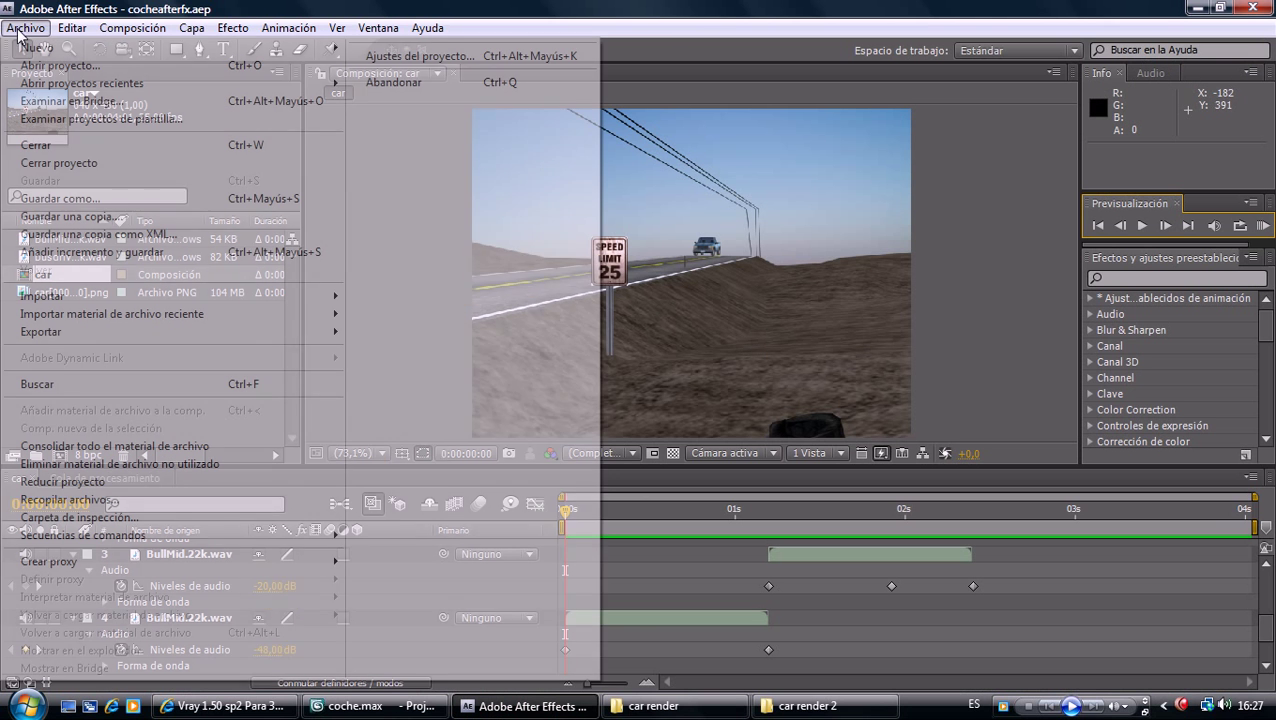
mouse_move(37, 48)
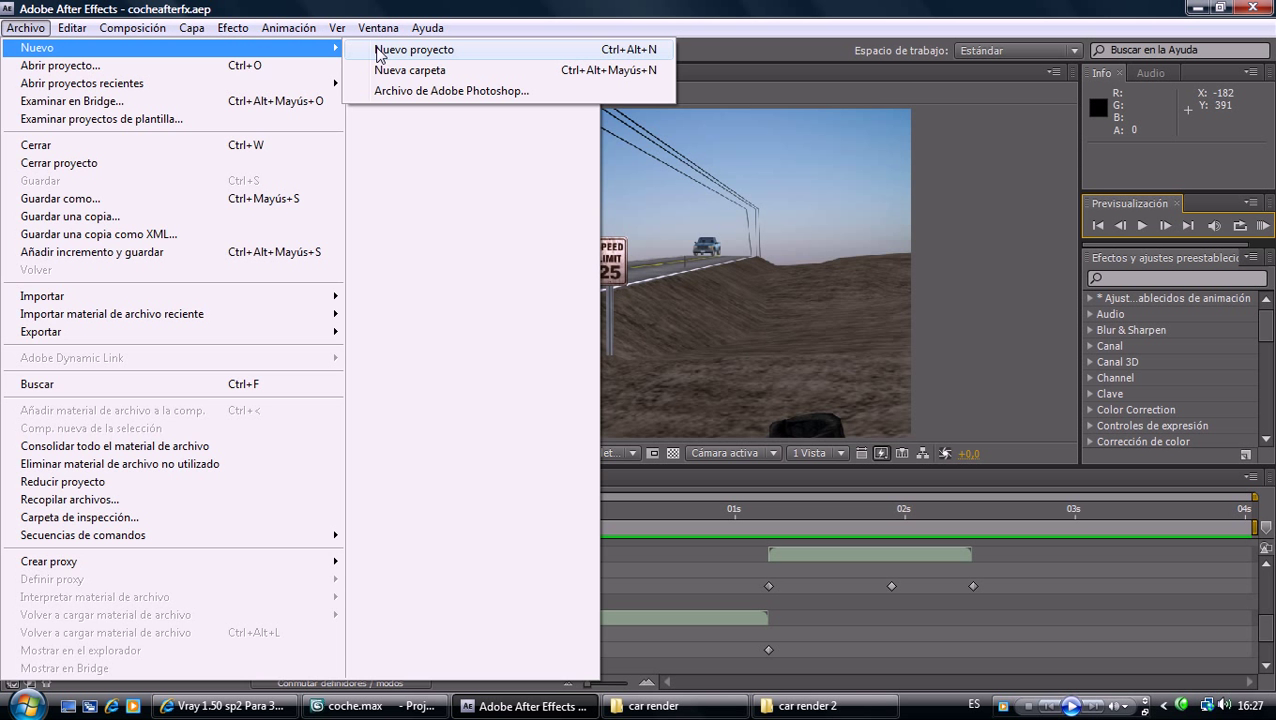
click(420, 50)
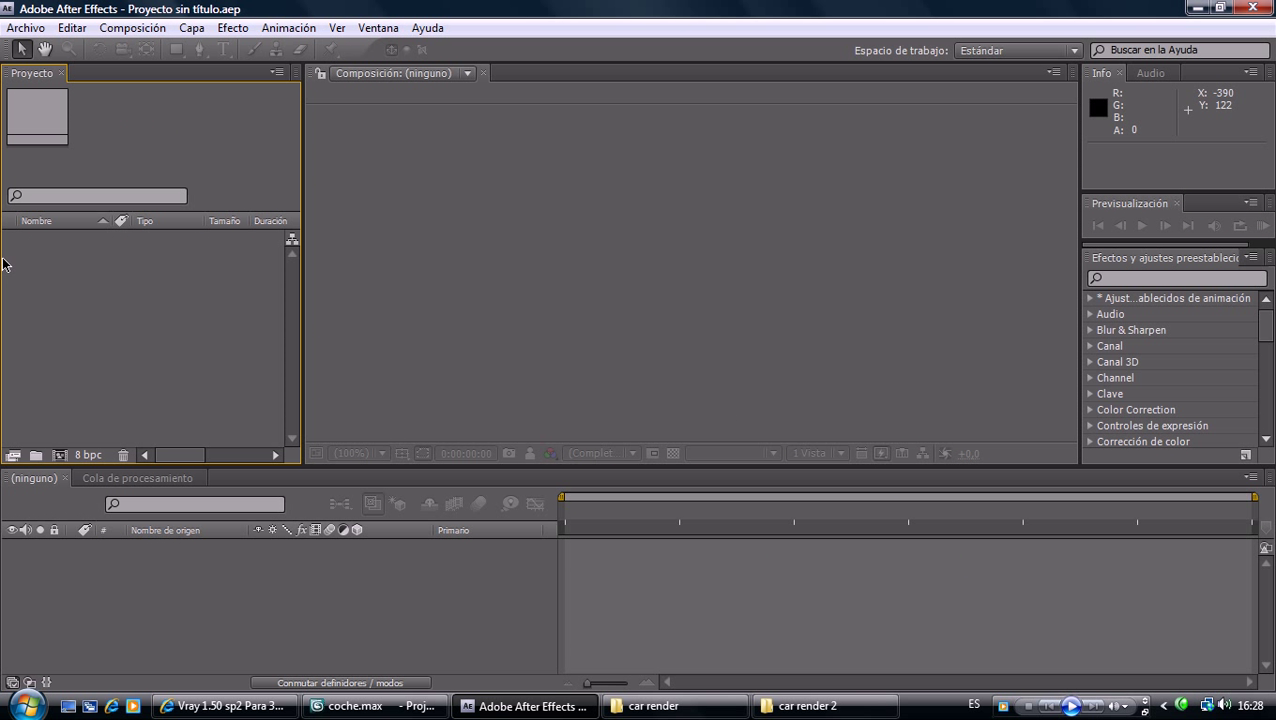
right_click(111, 286)
mouse_move(250, 364)
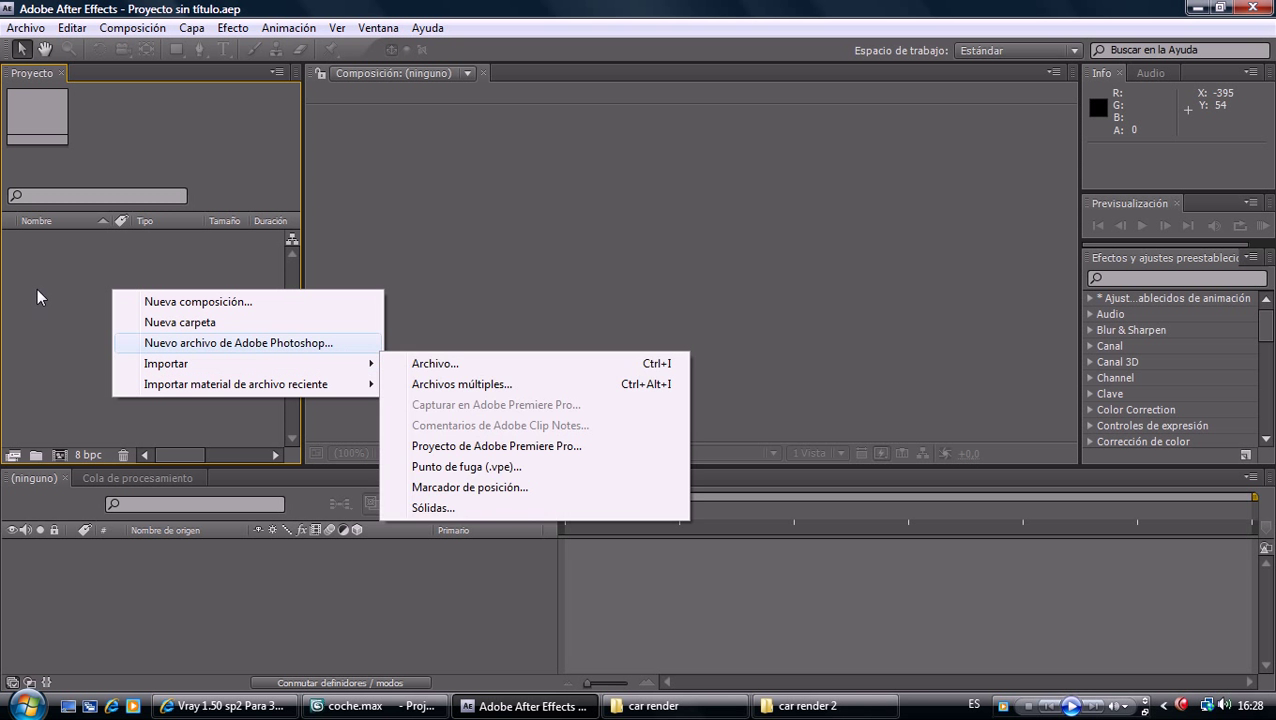
click(405, 365)
click(140, 133)
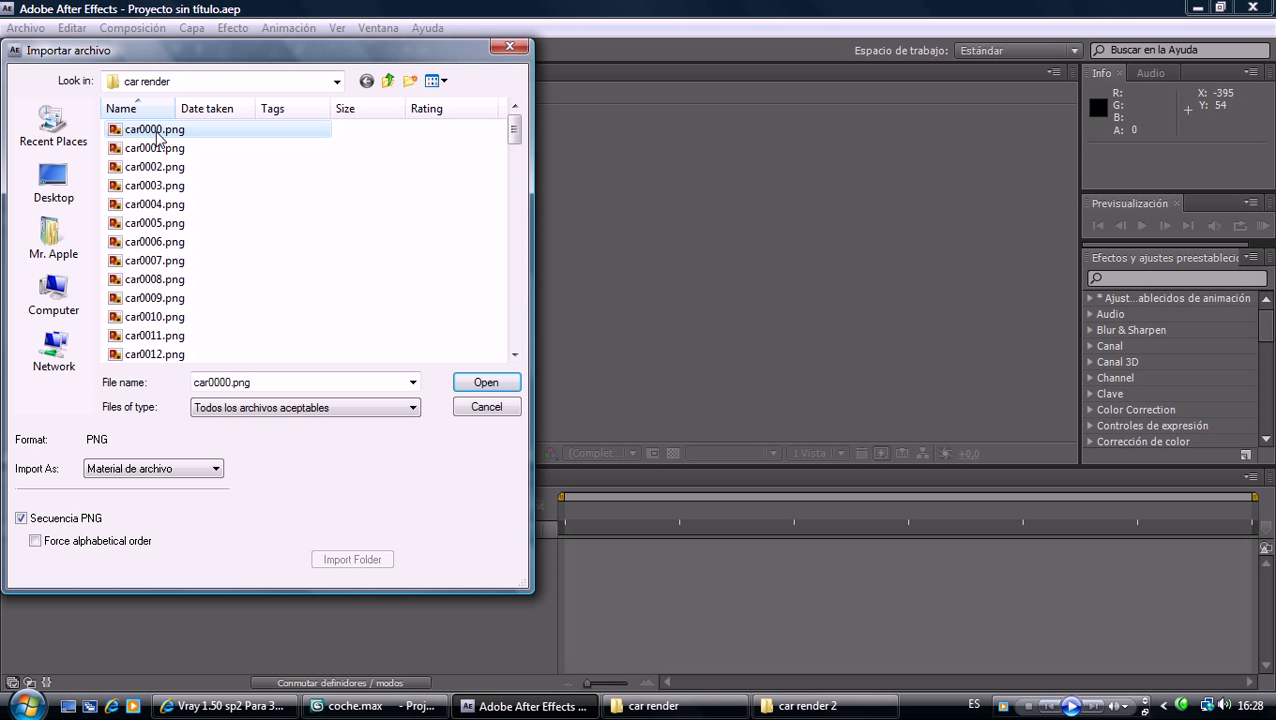
click(21, 518)
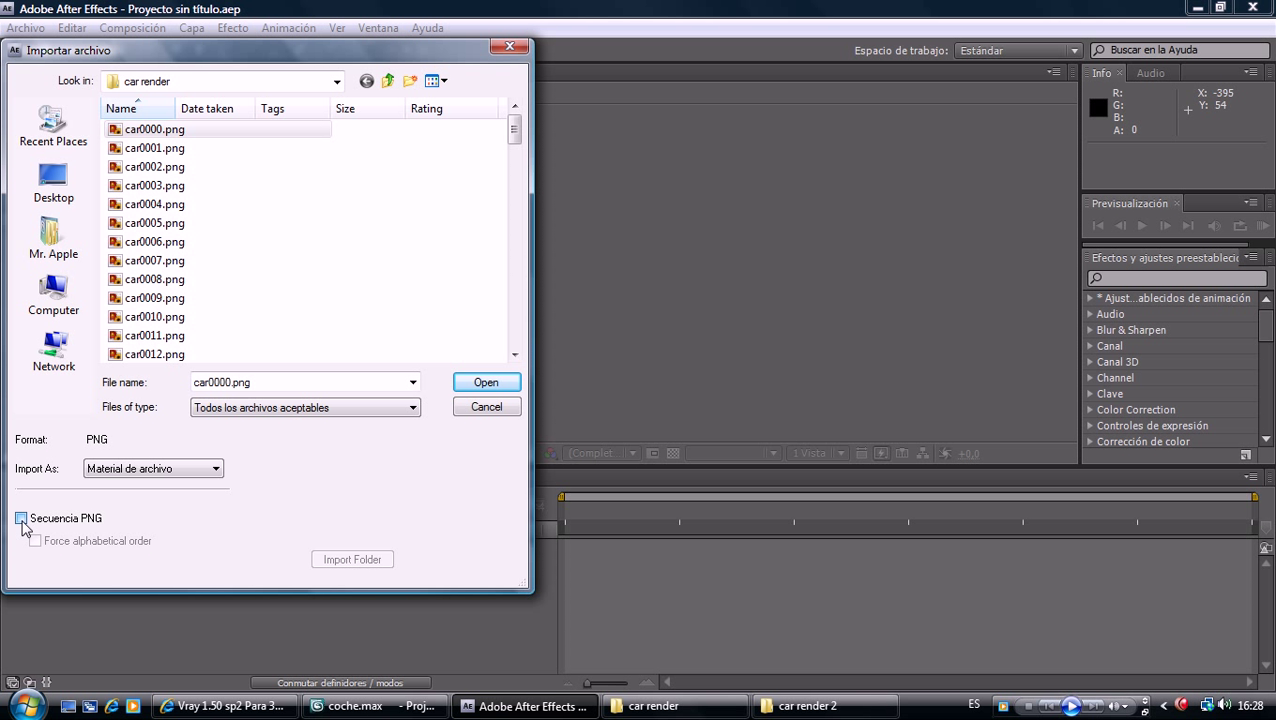
click(482, 382)
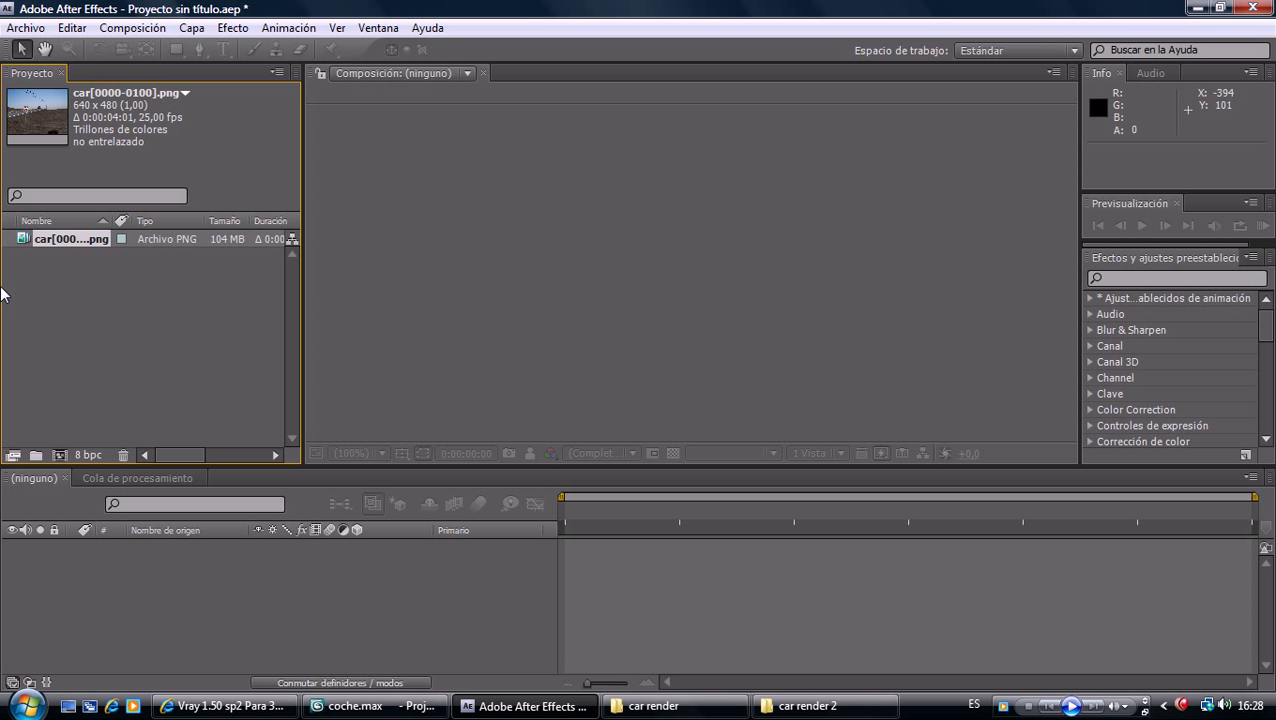
- Drag the PNG sequence onto the new-composition button to create the car composition
drag(53, 240, 53, 336)
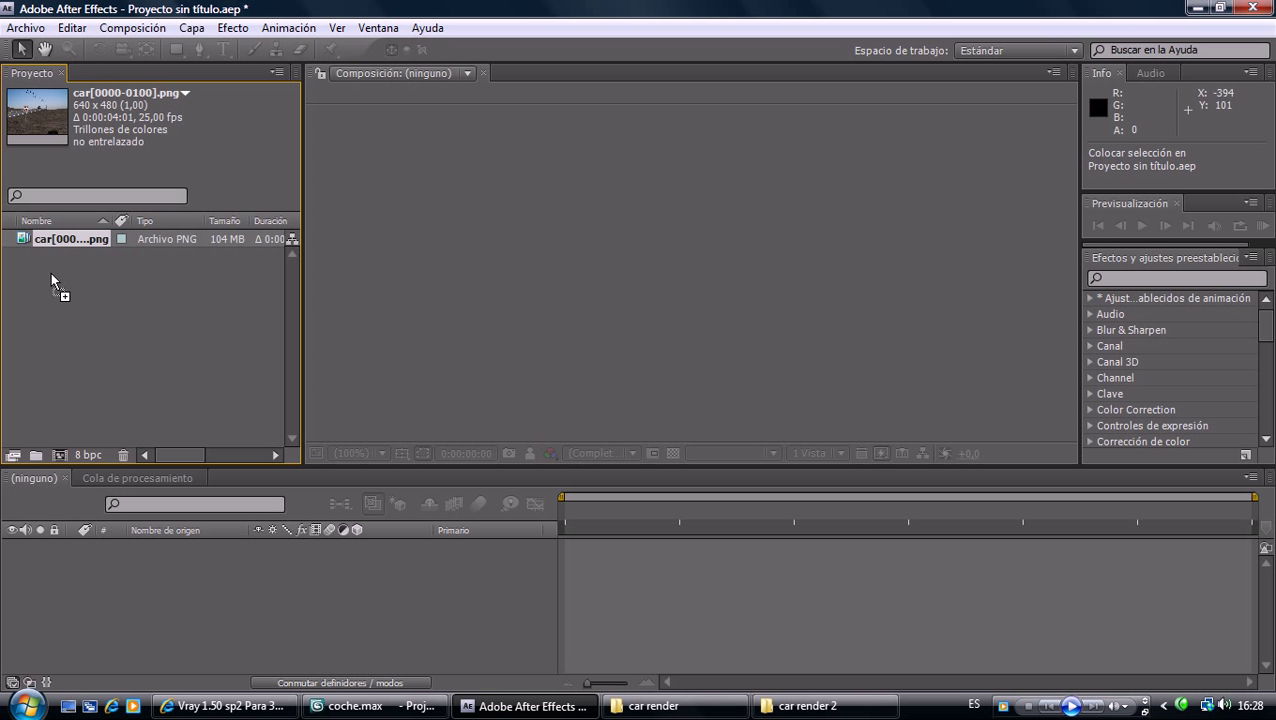
drag(51, 272, 47, 238)
drag(62, 240, 58, 460)
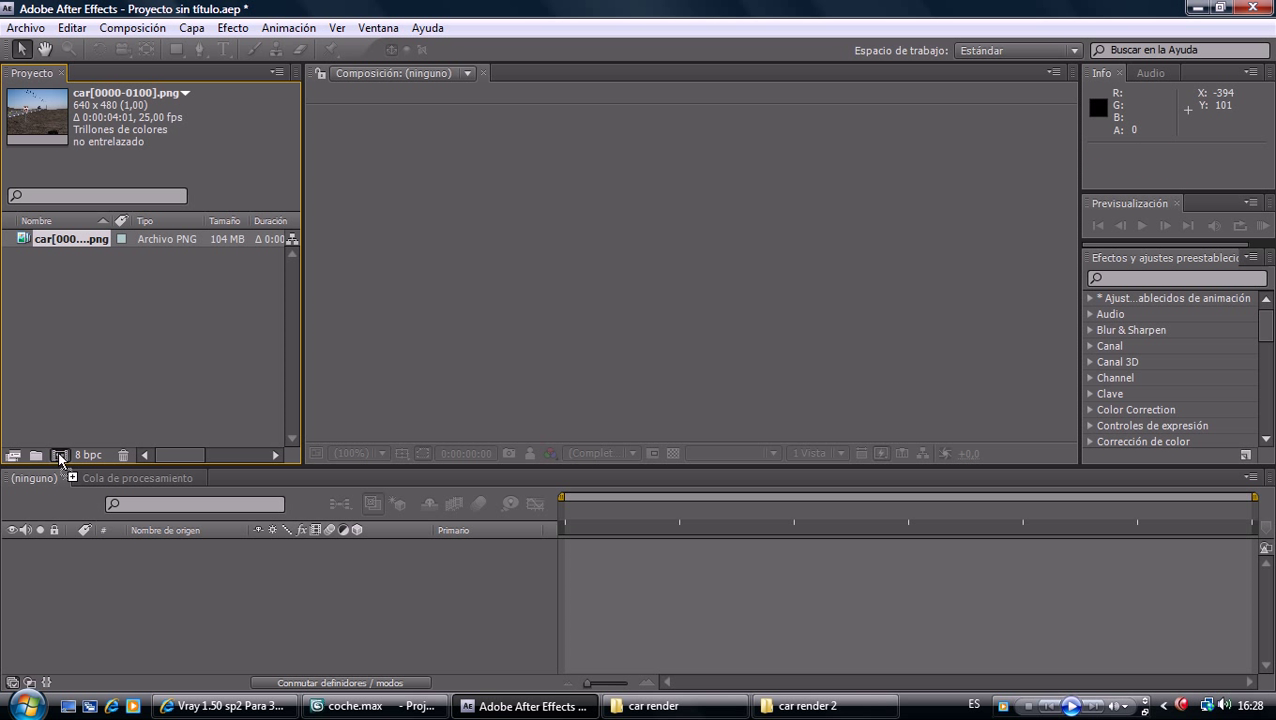
drag(58, 458, 57, 452)
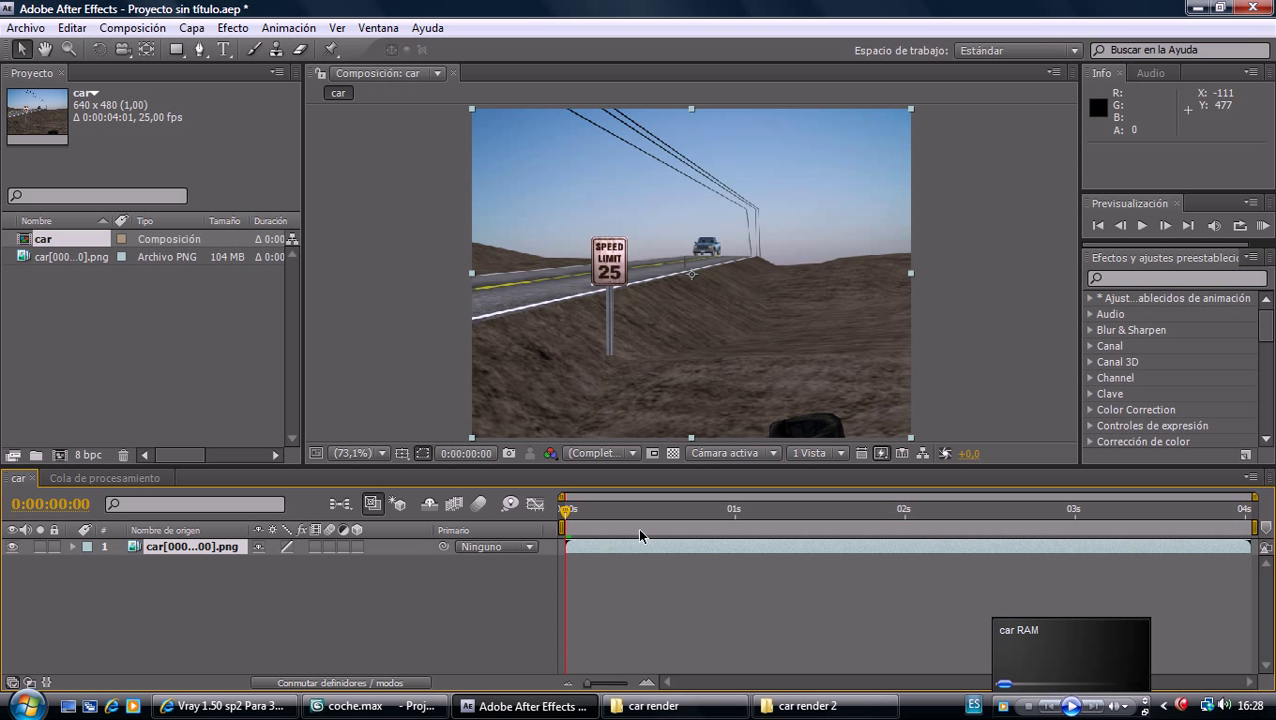
- Preview the car composition and scrub the time indicator across its frames
key(space)
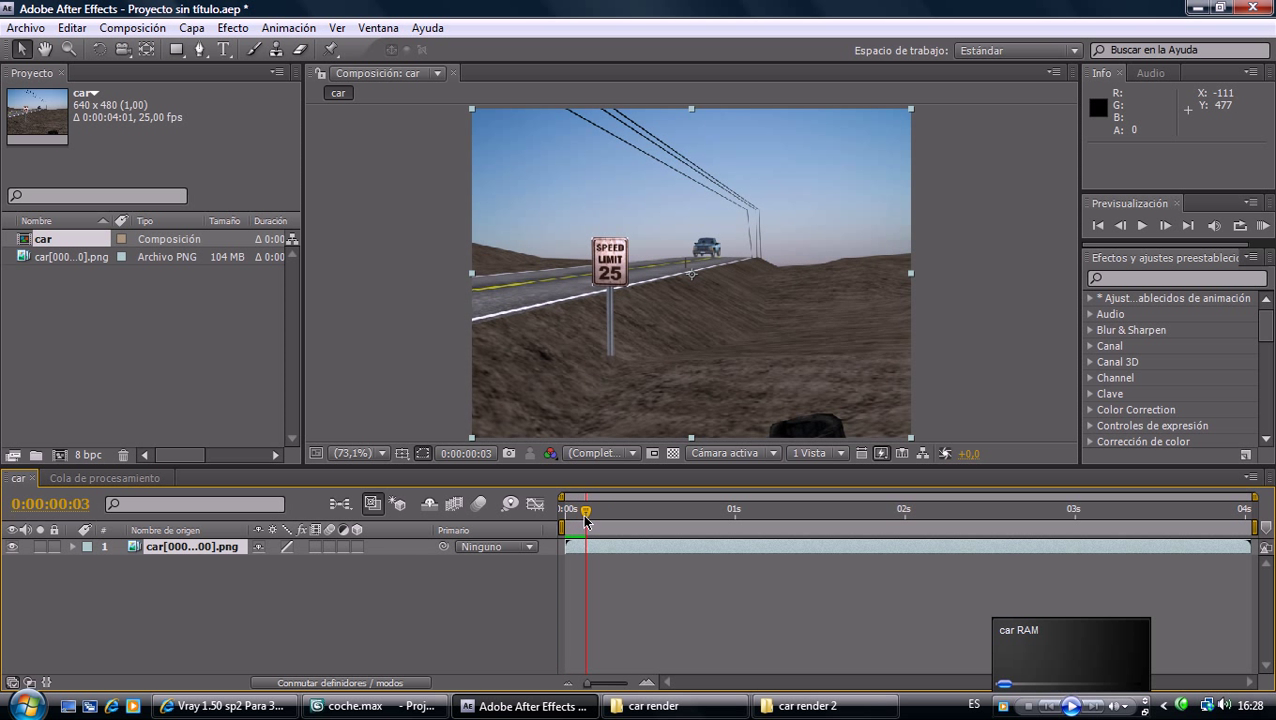
mouse_move(590, 524)
mouse_down()
mouse_move(561, 524)
mouse_move(1048, 520)
mouse_up()
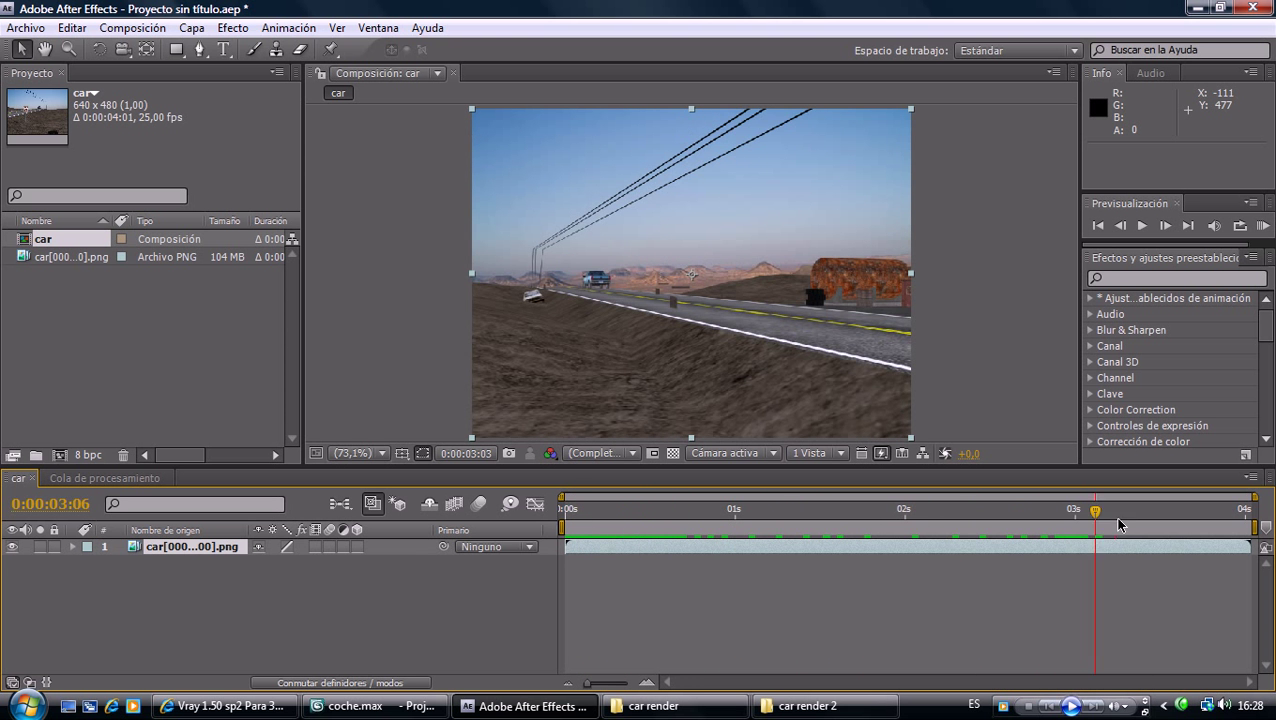
mouse_move(940, 527)
mouse_down()
mouse_move(686, 515)
mouse_move(1163, 512)
mouse_up()
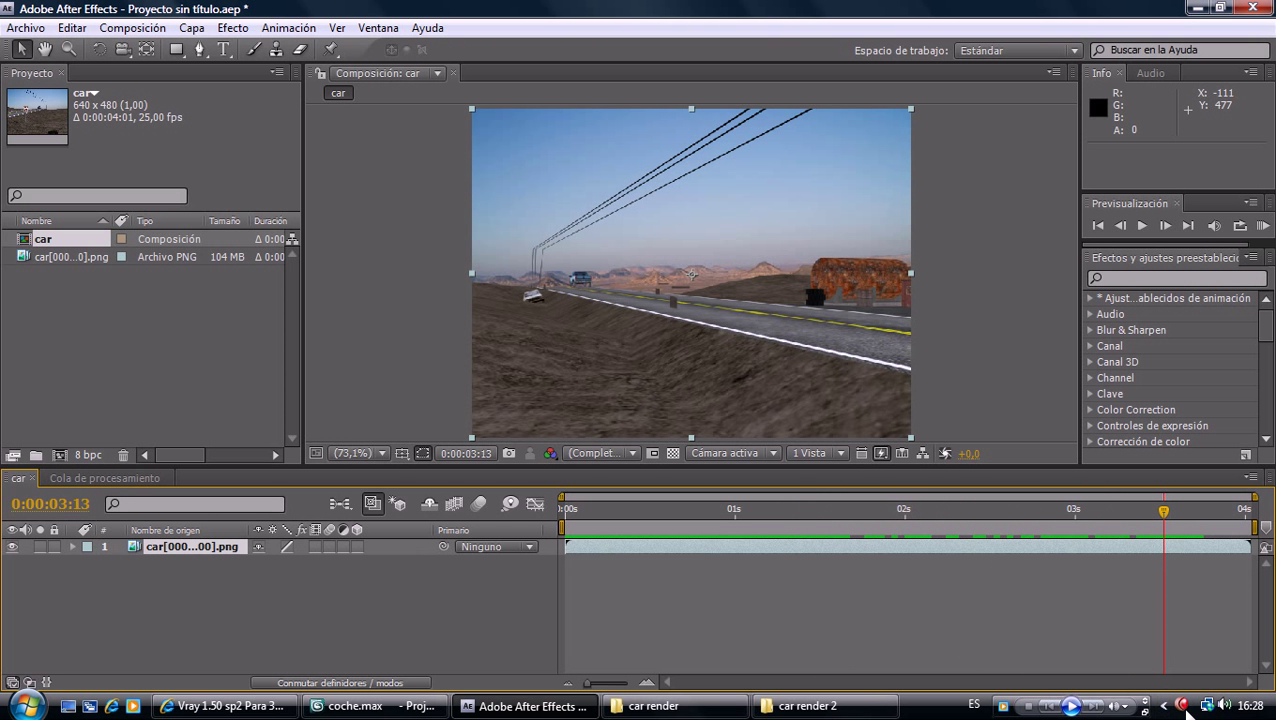